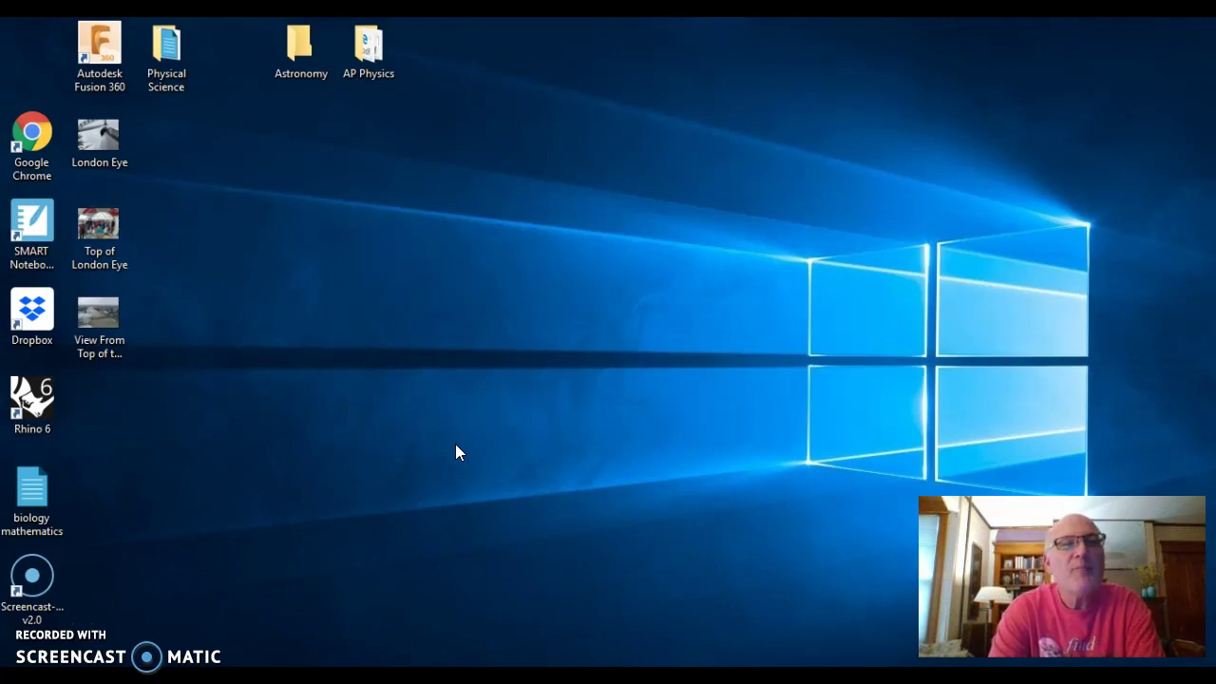
Launch Fusion 360 from its desktop shortcut to get an empty Untitled design.
{"action": "double_click", "coordinate": [105, 57]}
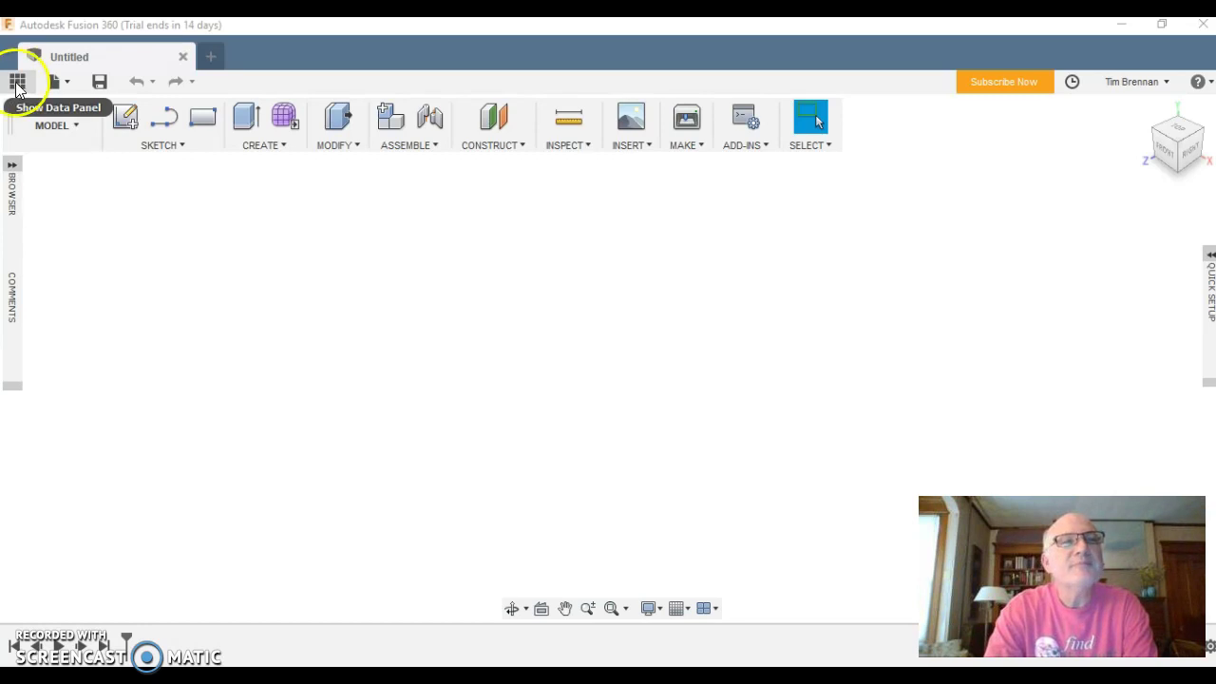
Show and hide the Data Panel twice to glance at the project's saved designs.
{"action": "left_click", "coordinate": [17, 83]}
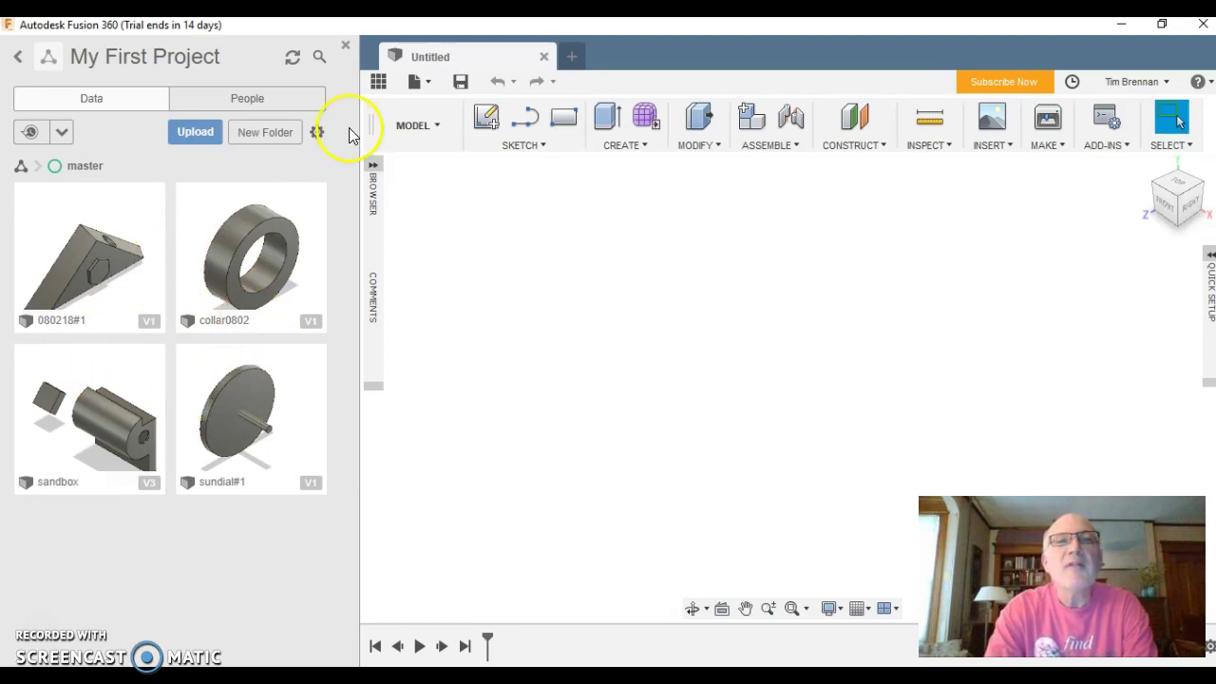
{"action": "left_click", "coordinate": [379, 82]}
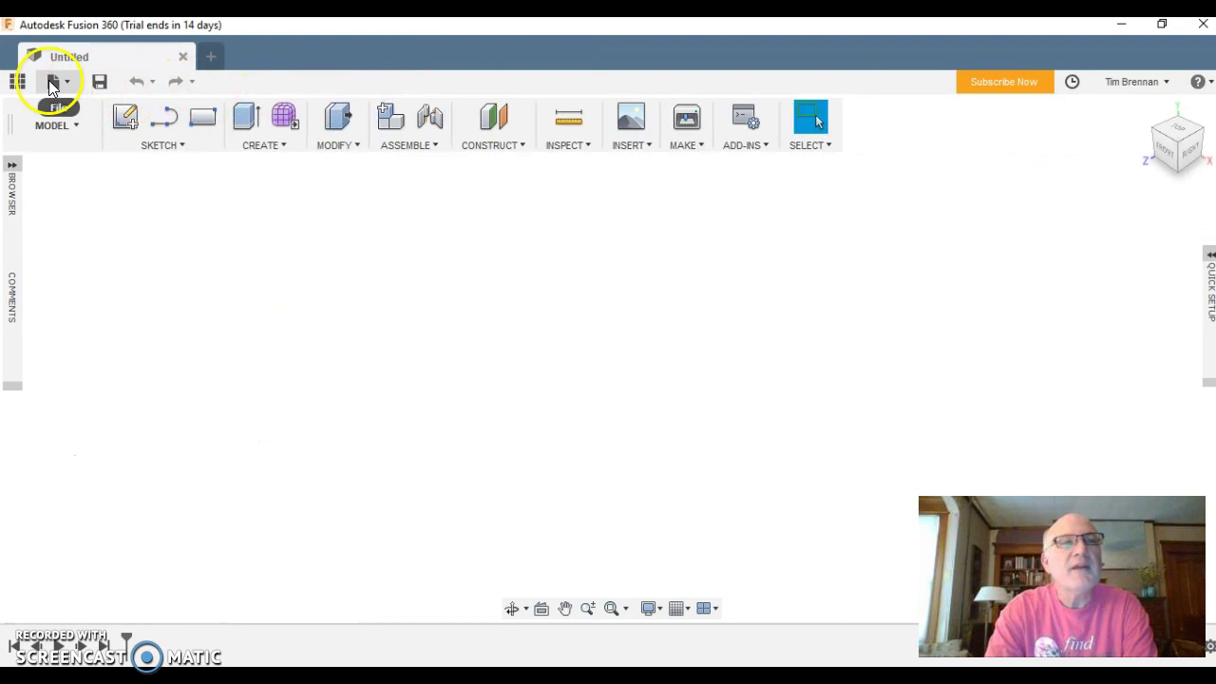
{"action": "left_click", "coordinate": [18, 83]}
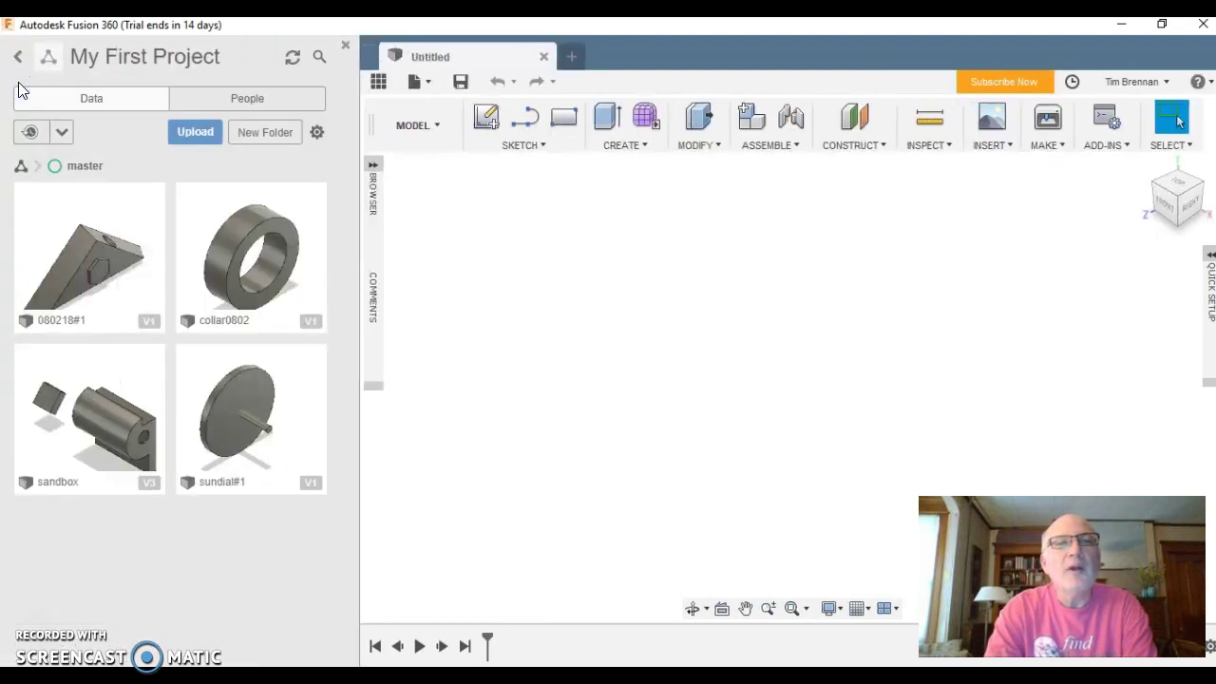
{"action": "left_click", "coordinate": [380, 83]}
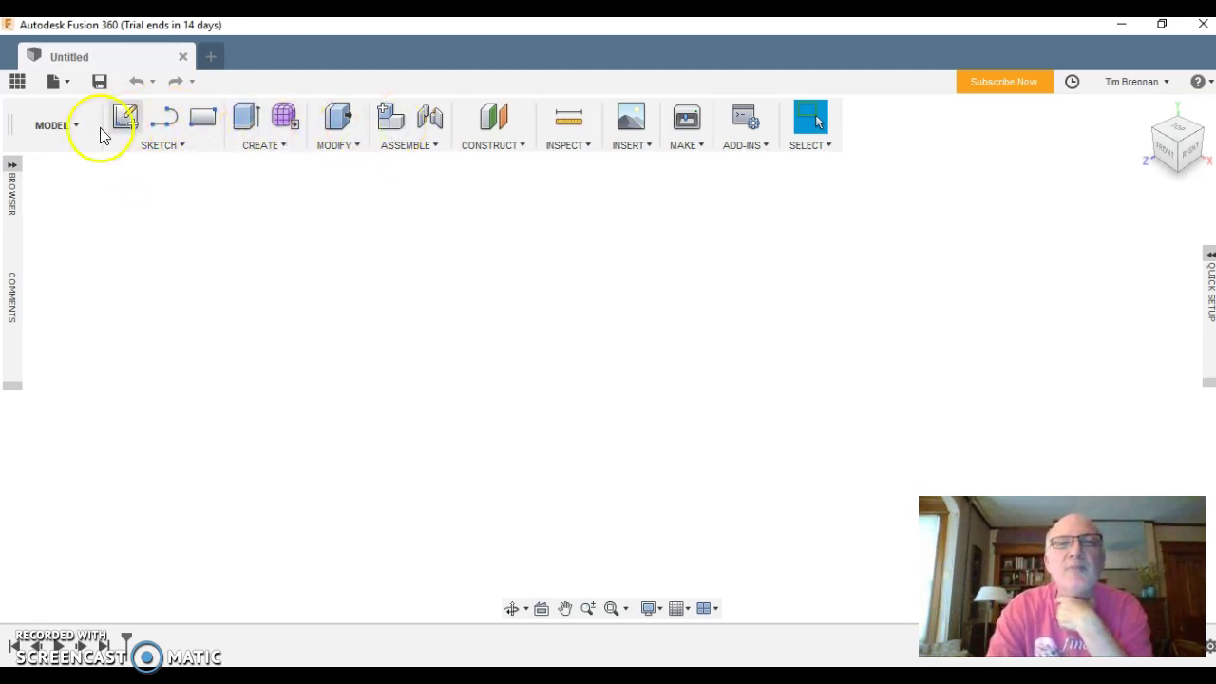
Pick 2-Point Circle from the SKETCH menu's Circle submenu.
{"action": "left_click", "coordinate": [184, 145]}
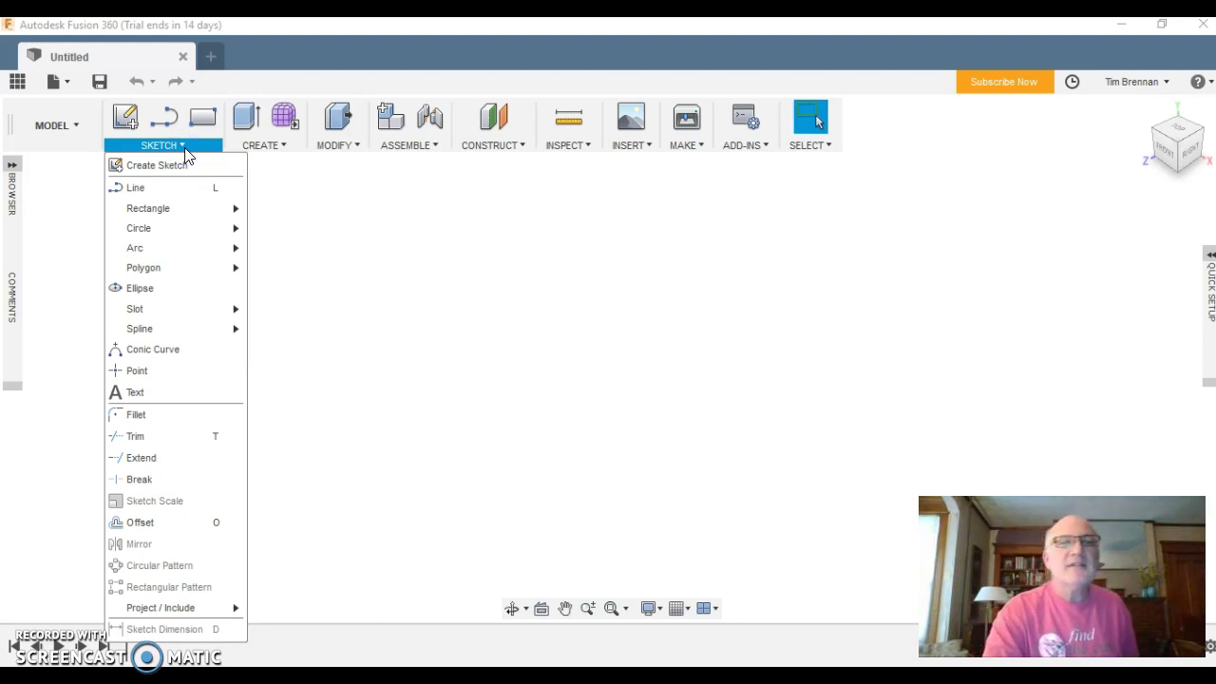
{"action": "mouse_move", "coordinate": [177, 231]}
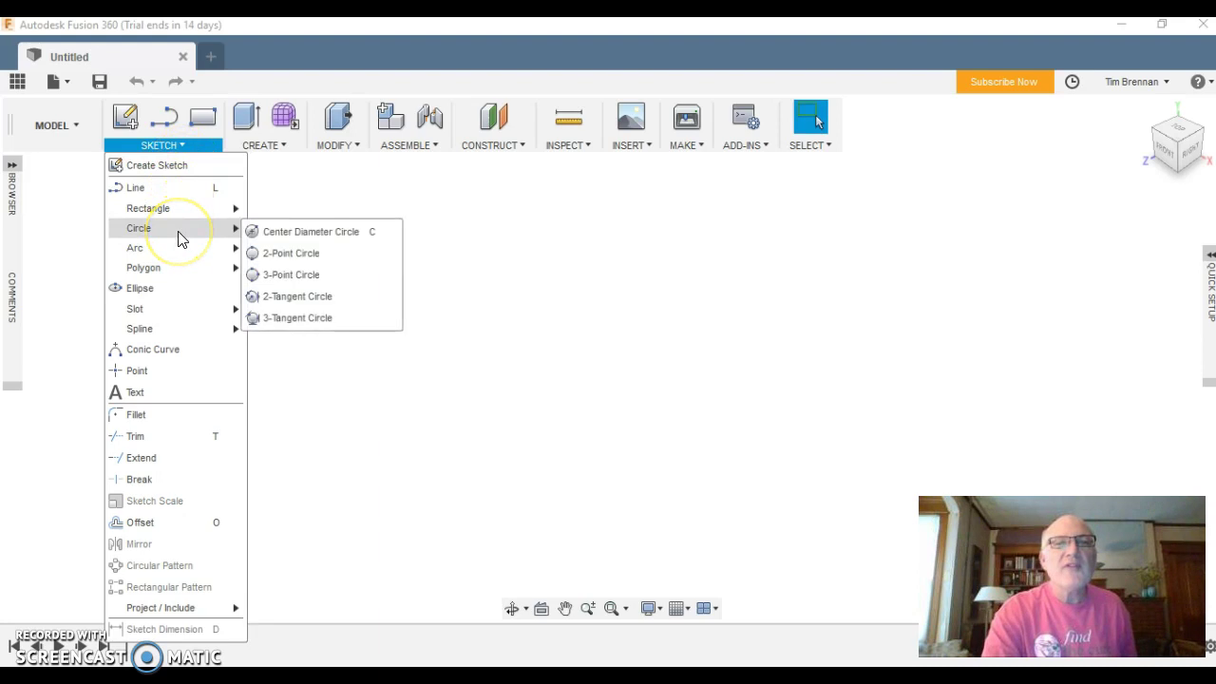
{"action": "left_click", "coordinate": [285, 256]}
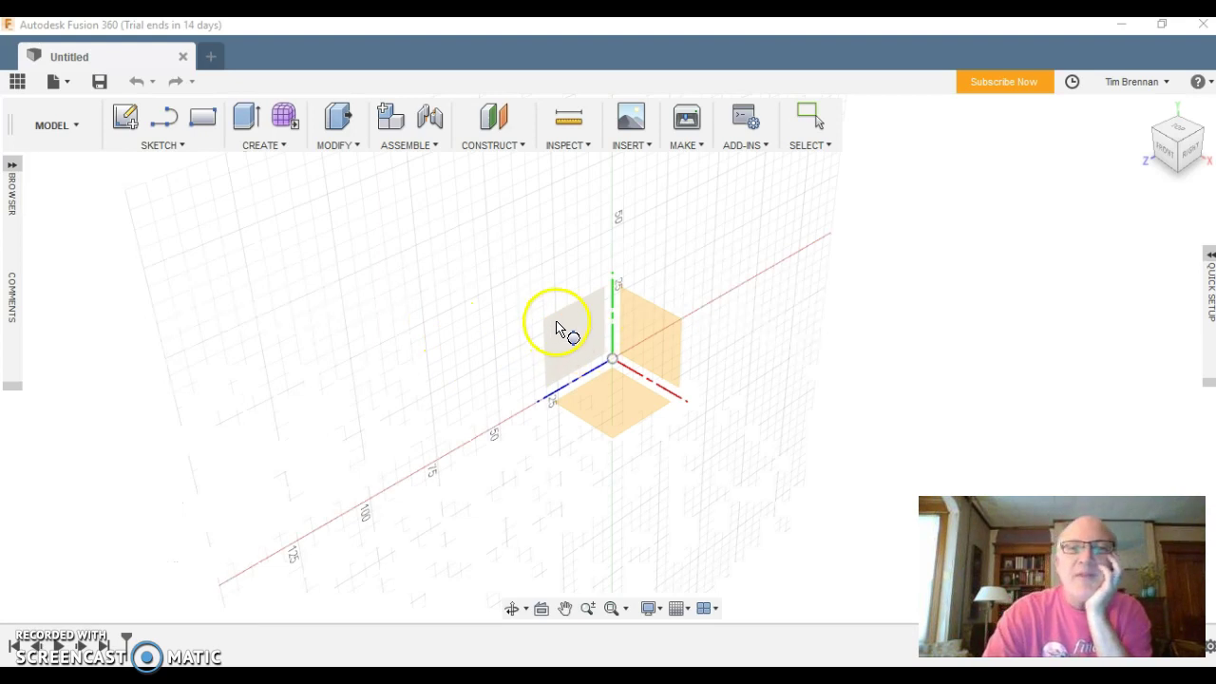
On the vertical origin plane, draw a 2-point circle locked at 60 mm diameter.
{"action": "left_click", "coordinate": [579, 359]}
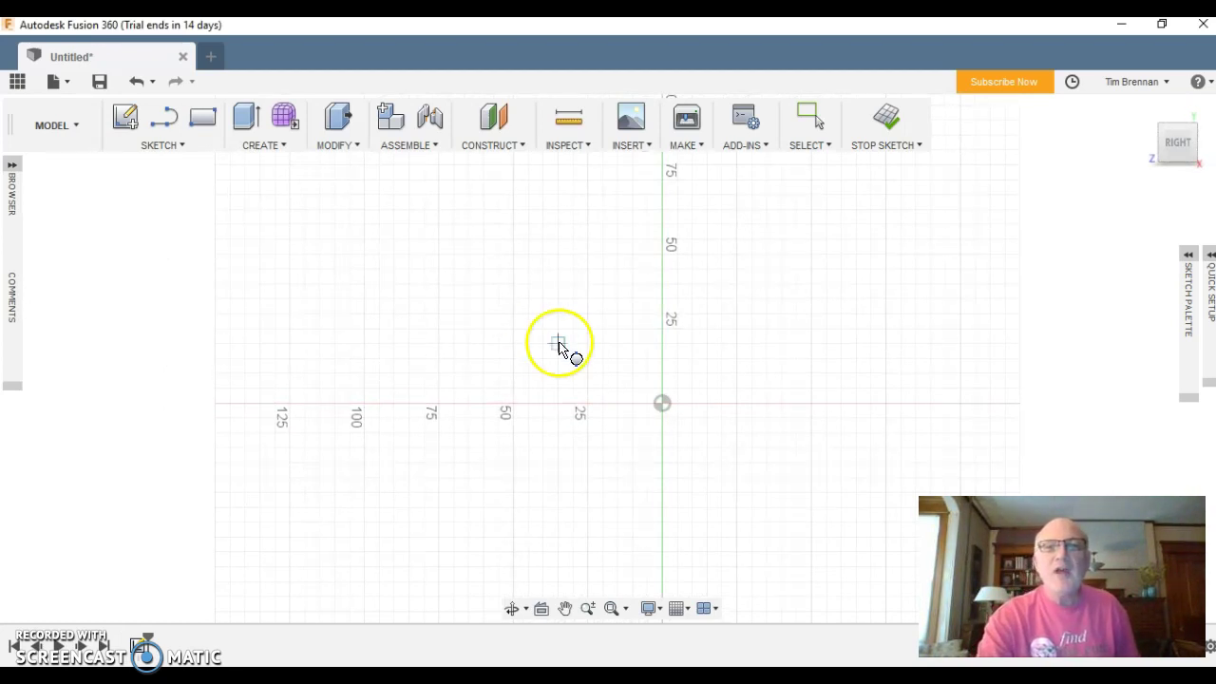
{"action": "left_click", "coordinate": [513, 342]}
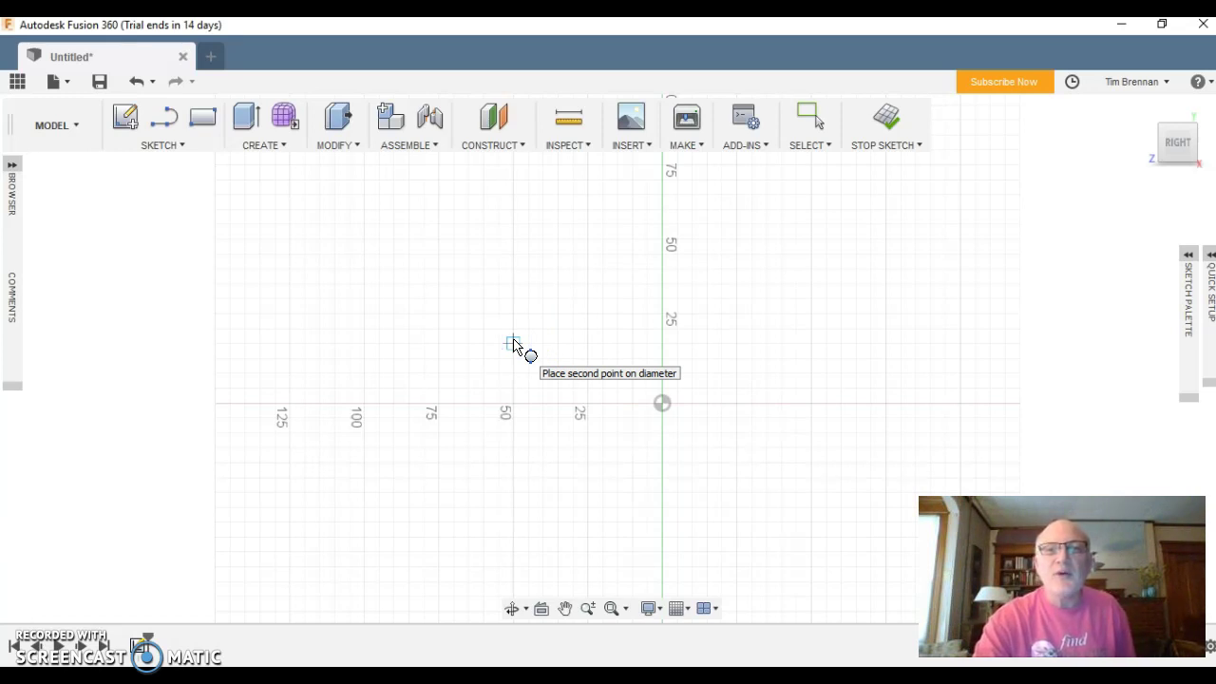
{"action": "left_click_drag", "start_coordinate": [513, 344], "coordinate": [387, 296]}
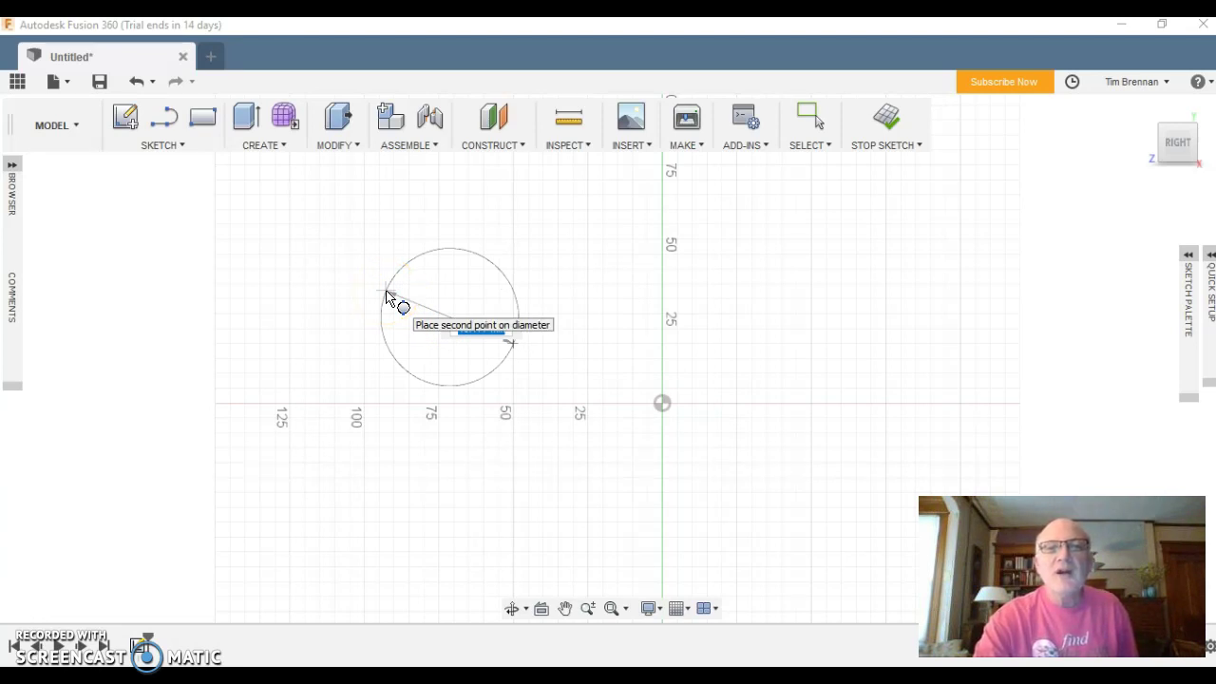
{"action": "mouse_move", "coordinate": [386, 296]}
{"action": "left_mouse_down"}
{"action": "mouse_move", "coordinate": [432, 285]}
{"action": "mouse_move", "coordinate": [402, 265]}
{"action": "mouse_move", "coordinate": [355, 306]}
{"action": "mouse_move", "coordinate": [398, 286]}
{"action": "mouse_move", "coordinate": [387, 283]}
{"action": "left_mouse_up"}
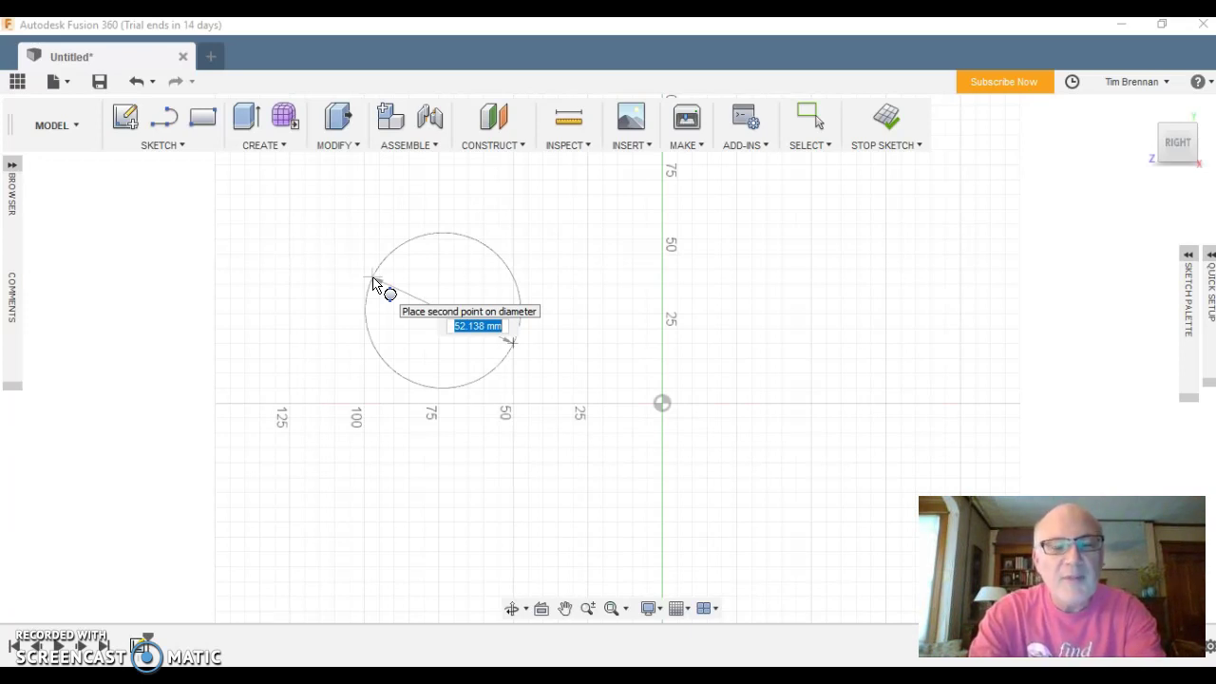
{"action": "type", "text": "60"}
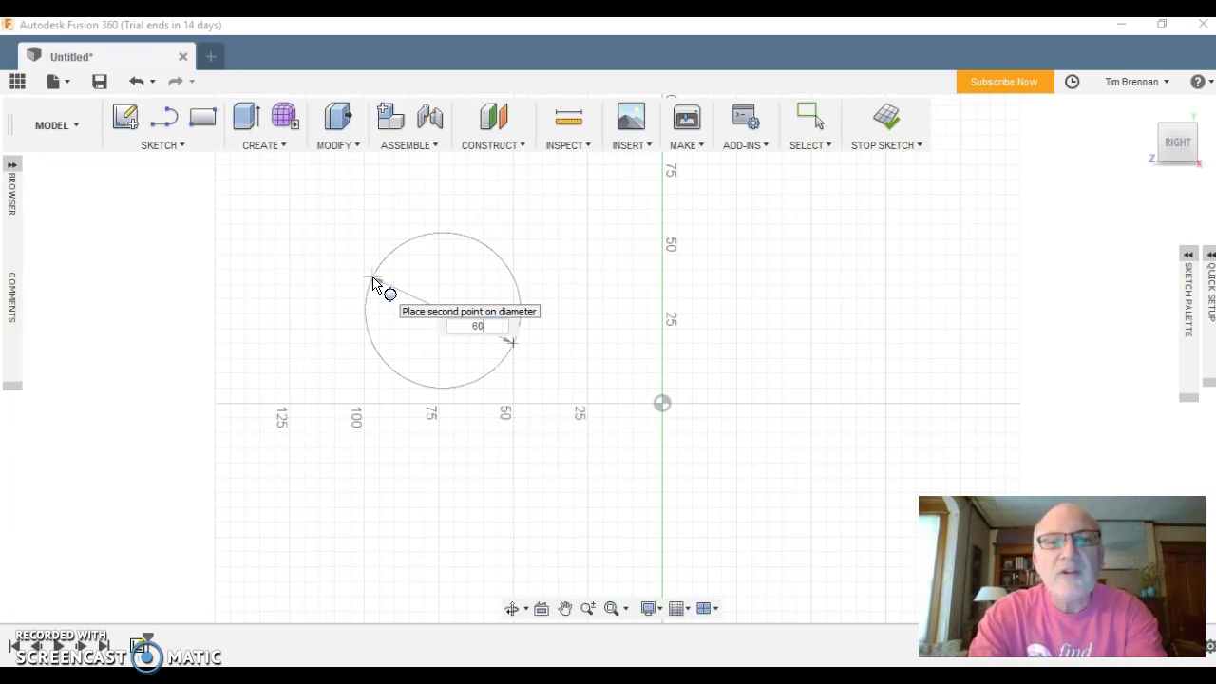
{"action": "key", "text": "Tab"}
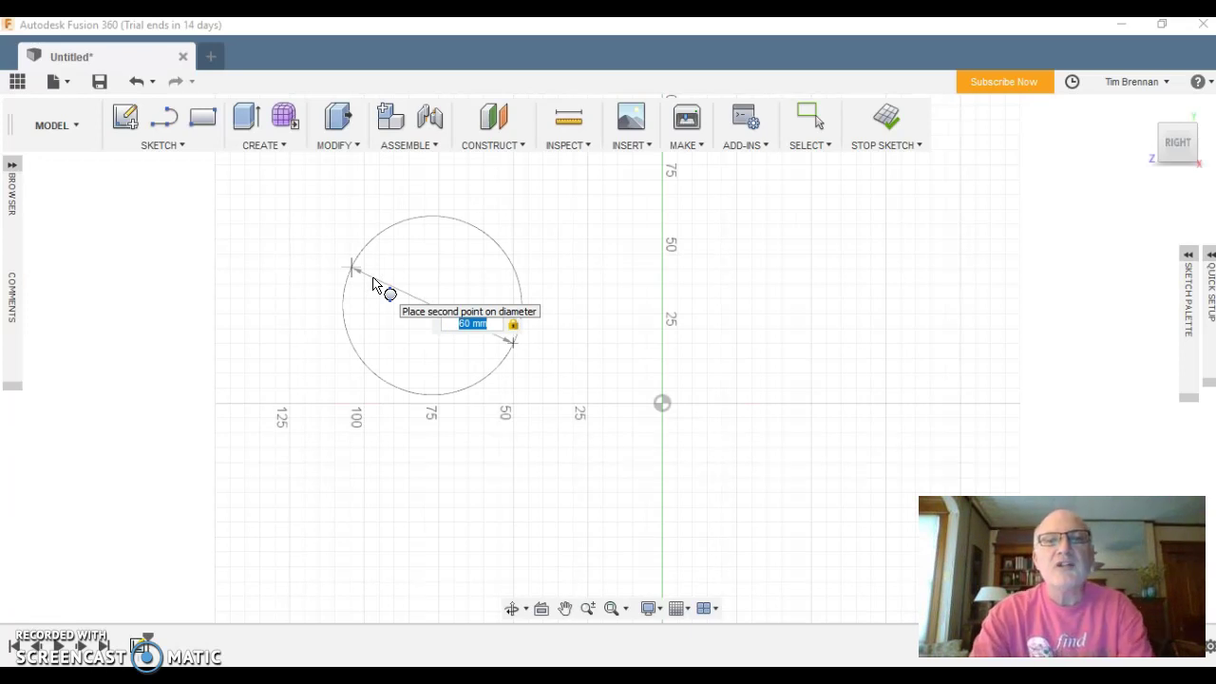
{"action": "left_click", "coordinate": [373, 377]}
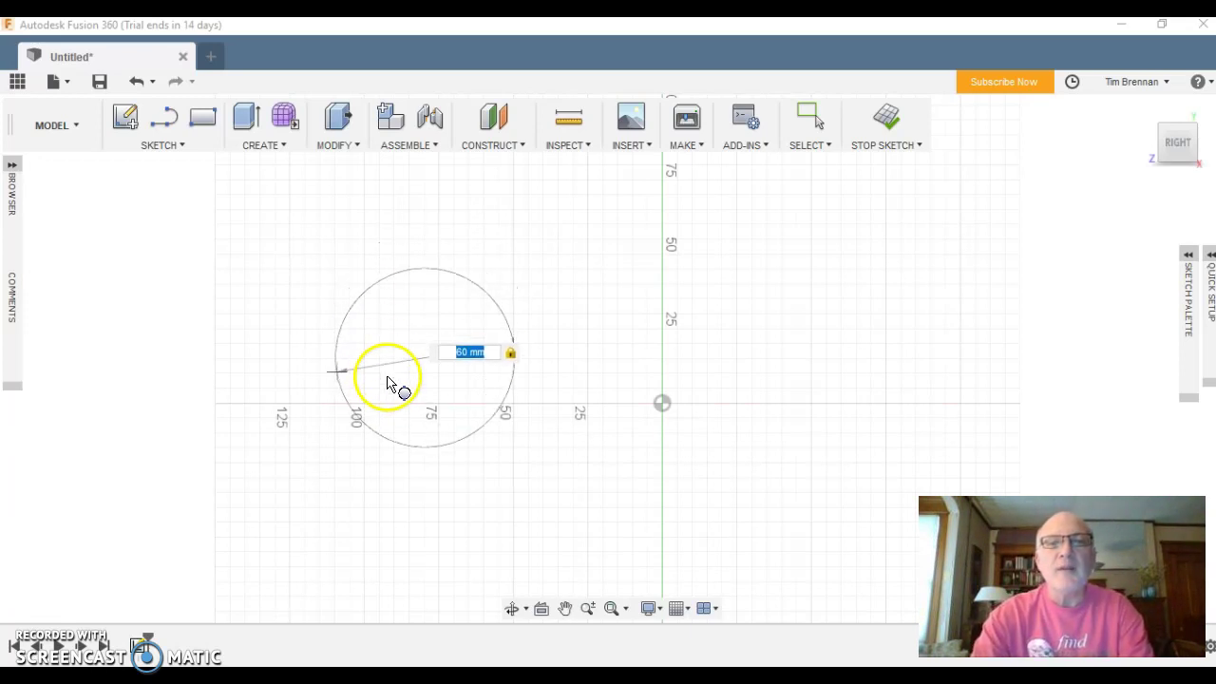
{"action": "left_click", "coordinate": [254, 301]}
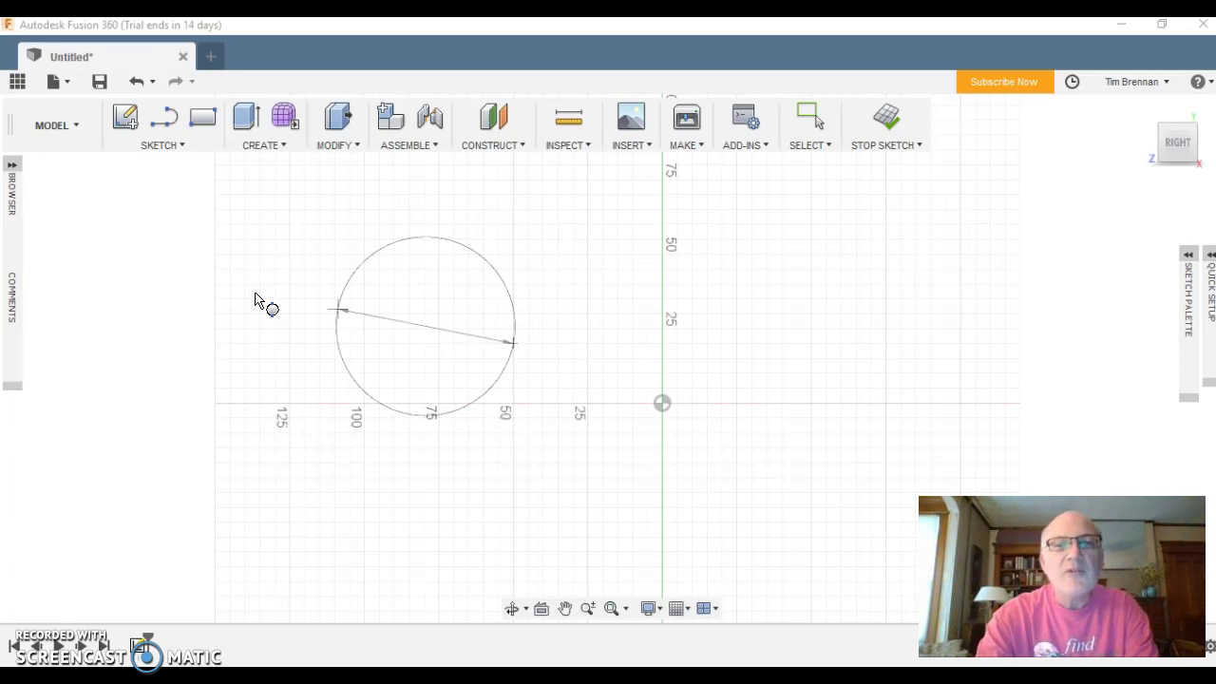
End the circle command and select the profile and outline to check the 60 mm circle.
{"action": "key", "text": "Escape"}
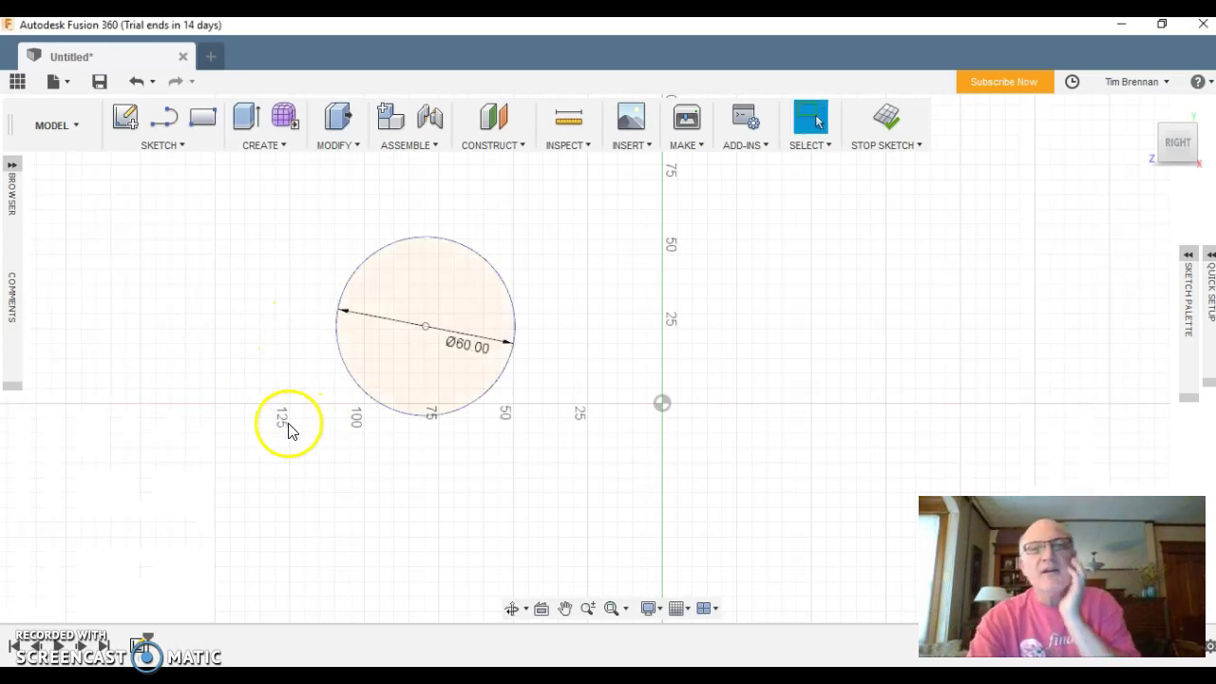
{"action": "left_click", "coordinate": [402, 382]}
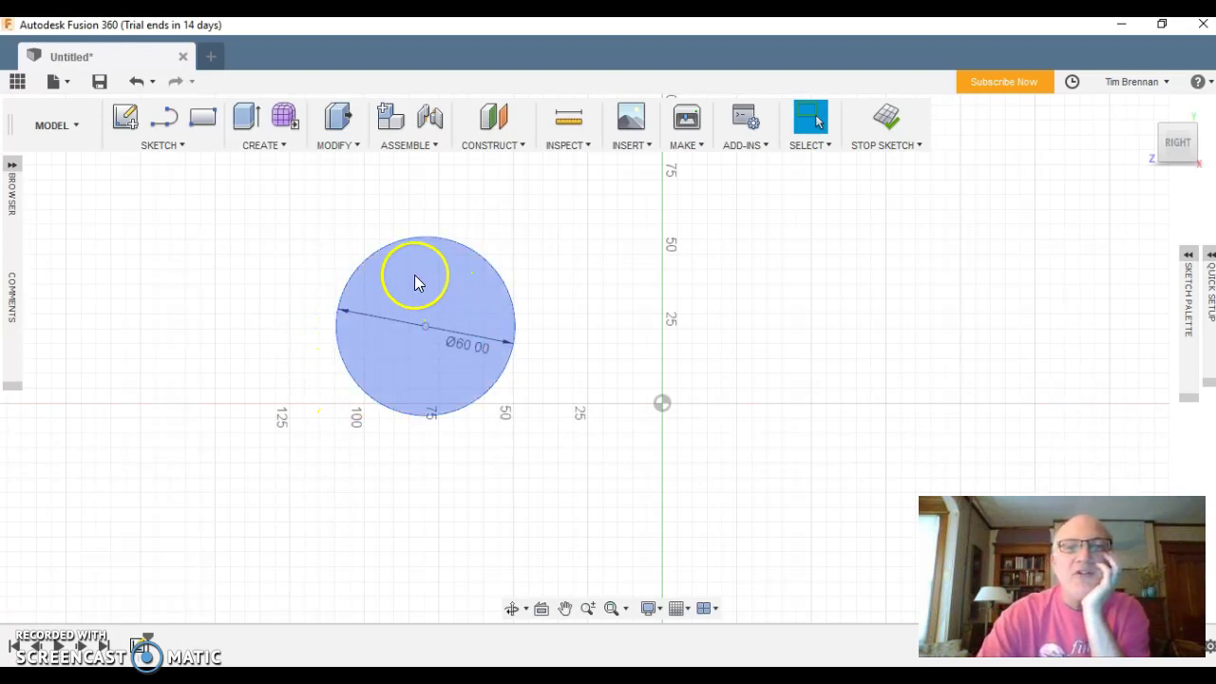
{"action": "left_click", "coordinate": [225, 348]}
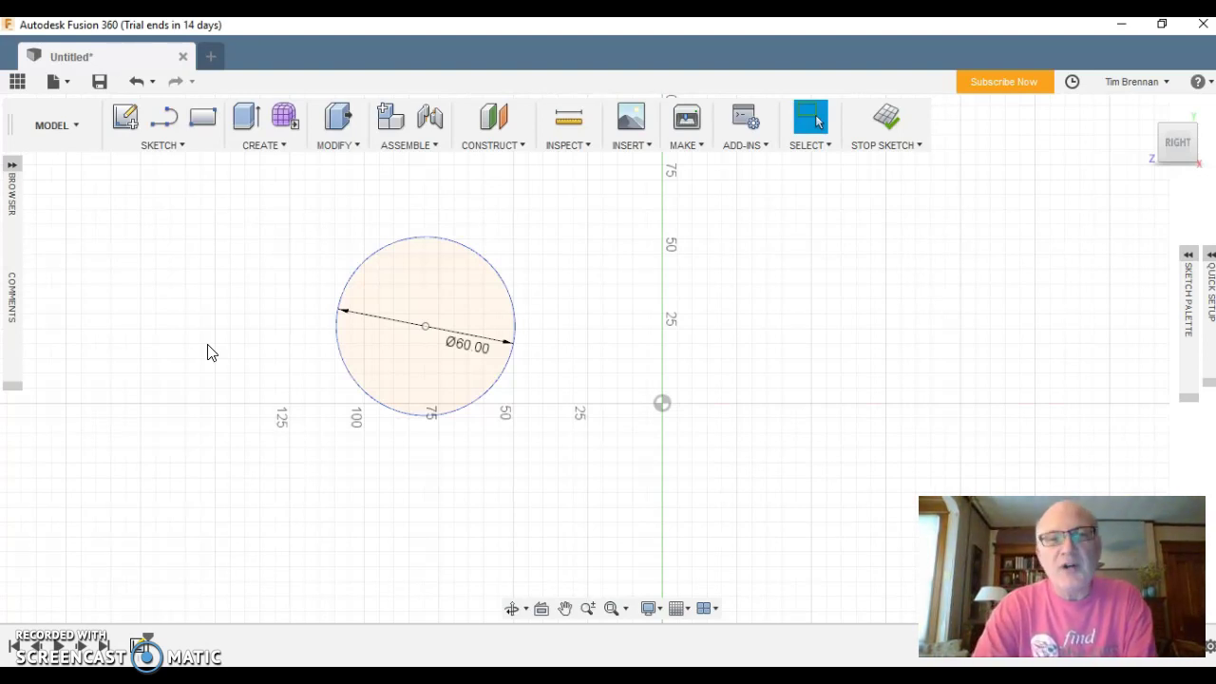
{"action": "left_click", "coordinate": [470, 263]}
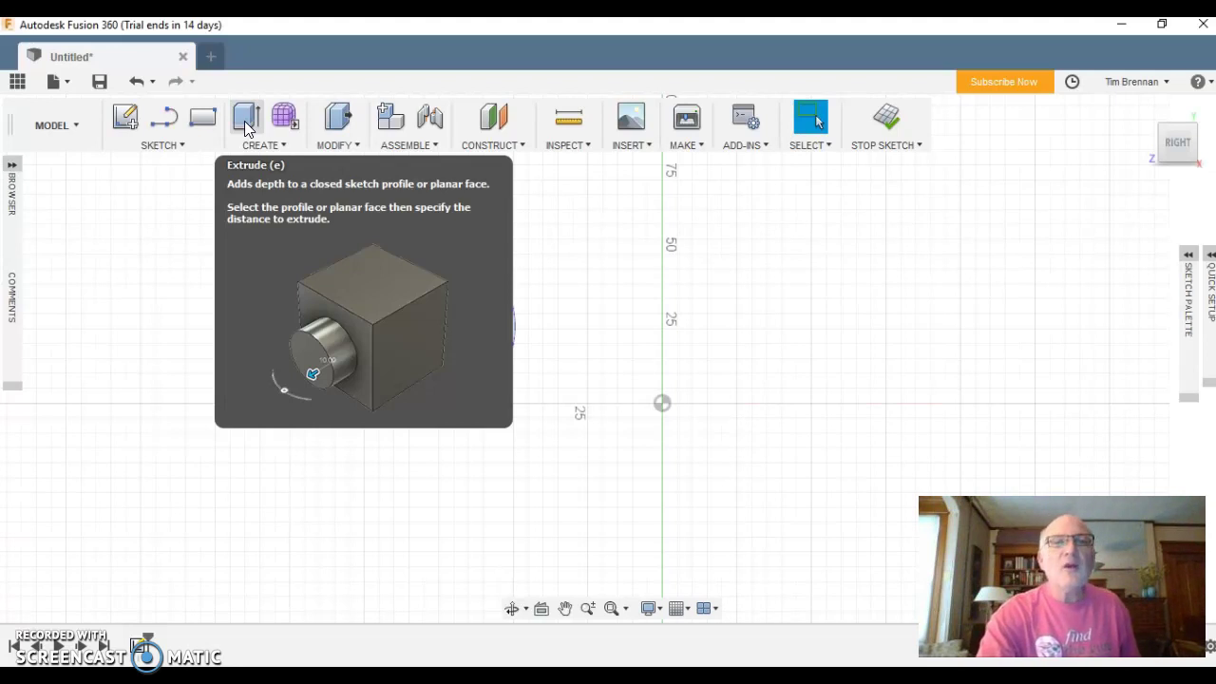
Extrude the 60 mm circle profile 30 mm into a solid cylinder.
{"action": "left_click", "coordinate": [247, 128]}
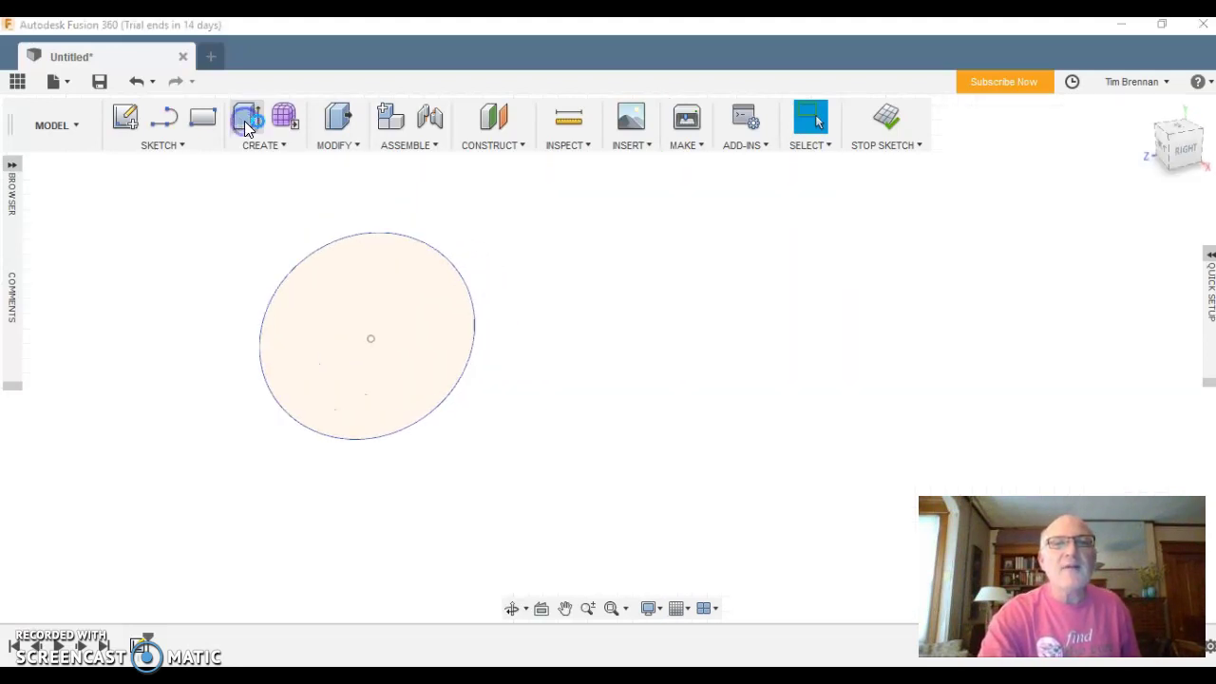
{"action": "left_click", "coordinate": [373, 371]}
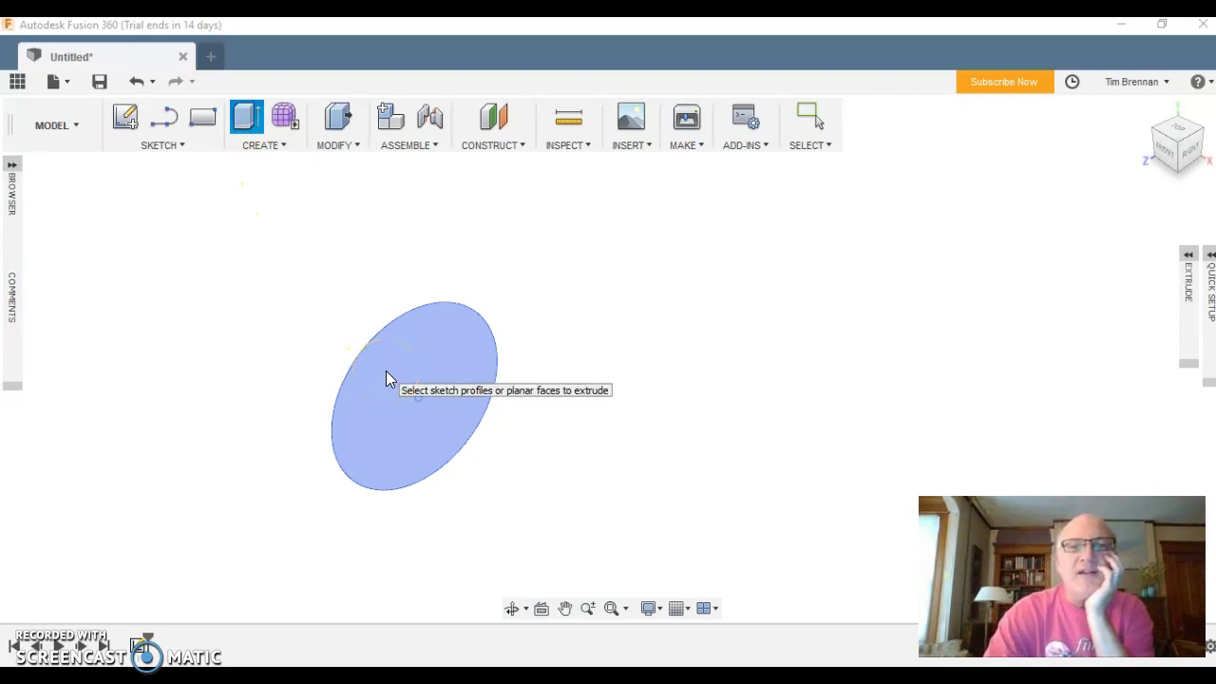
{"action": "left_click", "coordinate": [386, 377]}
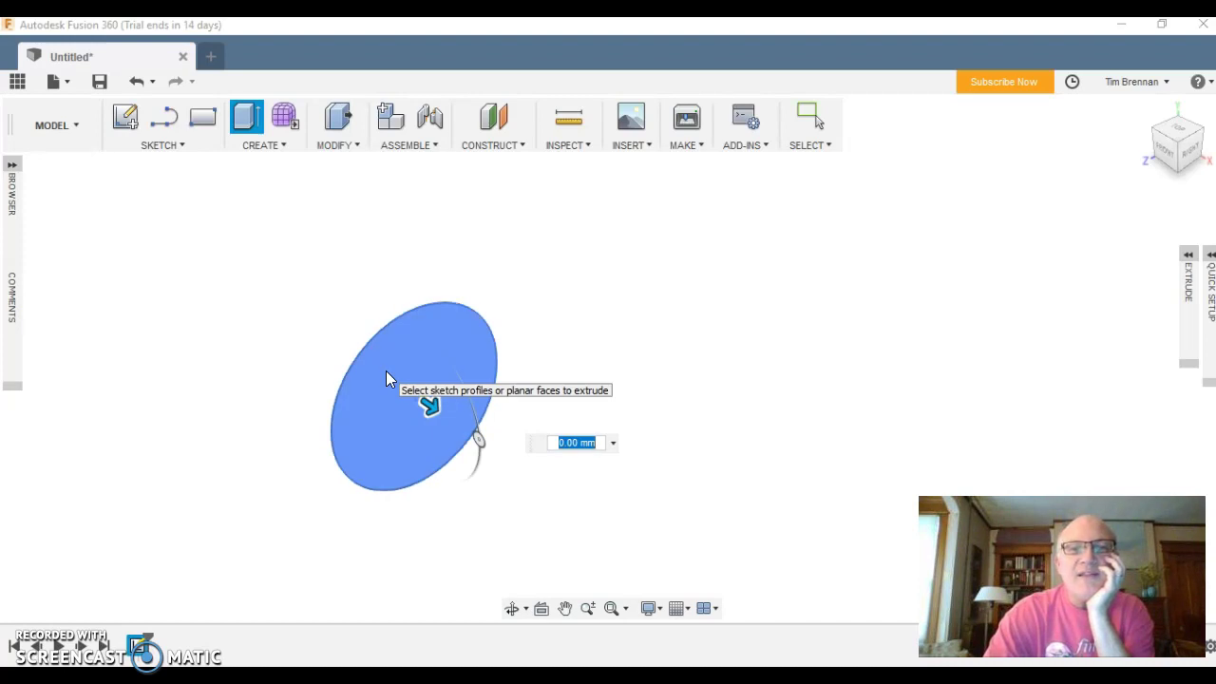
{"action": "left_click", "coordinate": [401, 393]}
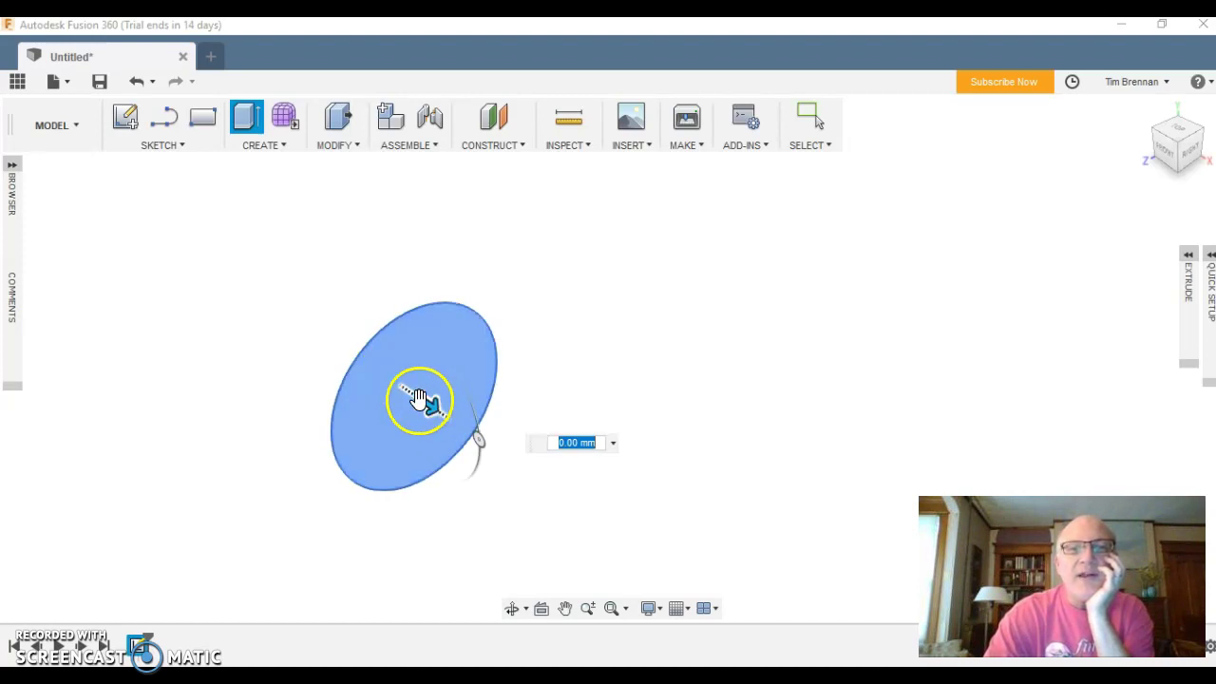
{"action": "left_click", "coordinate": [408, 394]}
{"action": "left_click", "coordinate": [425, 405]}
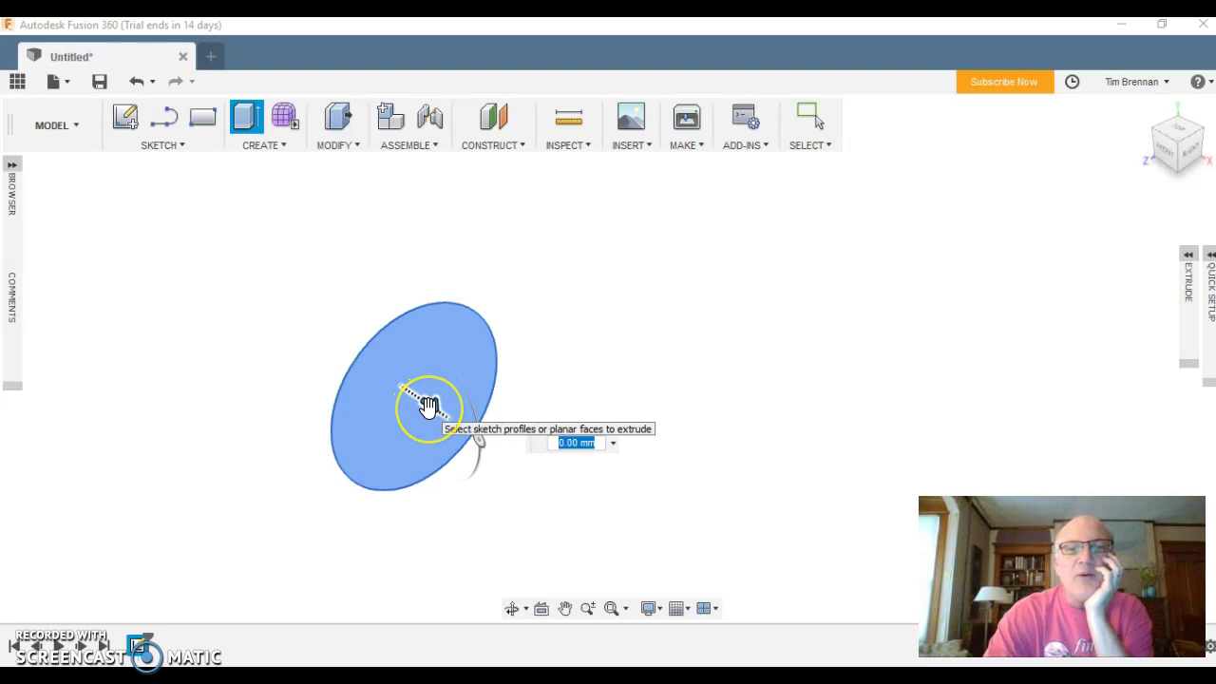
{"action": "left_click", "coordinate": [426, 403]}
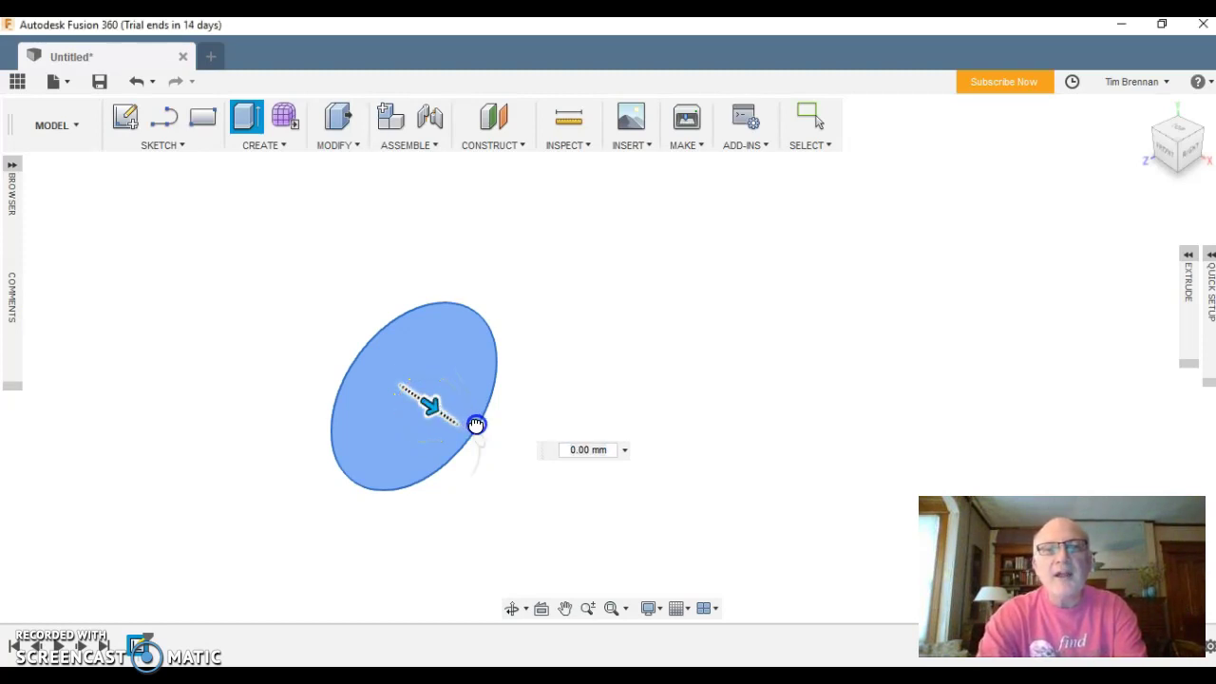
{"action": "mouse_move", "coordinate": [475, 423]}
{"action": "left_mouse_down"}
{"action": "mouse_move", "coordinate": [541, 467]}
{"action": "mouse_move", "coordinate": [447, 389]}
{"action": "mouse_move", "coordinate": [466, 419]}
{"action": "mouse_move", "coordinate": [502, 434]}
{"action": "mouse_move", "coordinate": [461, 408]}
{"action": "mouse_move", "coordinate": [475, 429]}
{"action": "mouse_move", "coordinate": [484, 419]}
{"action": "left_mouse_up"}
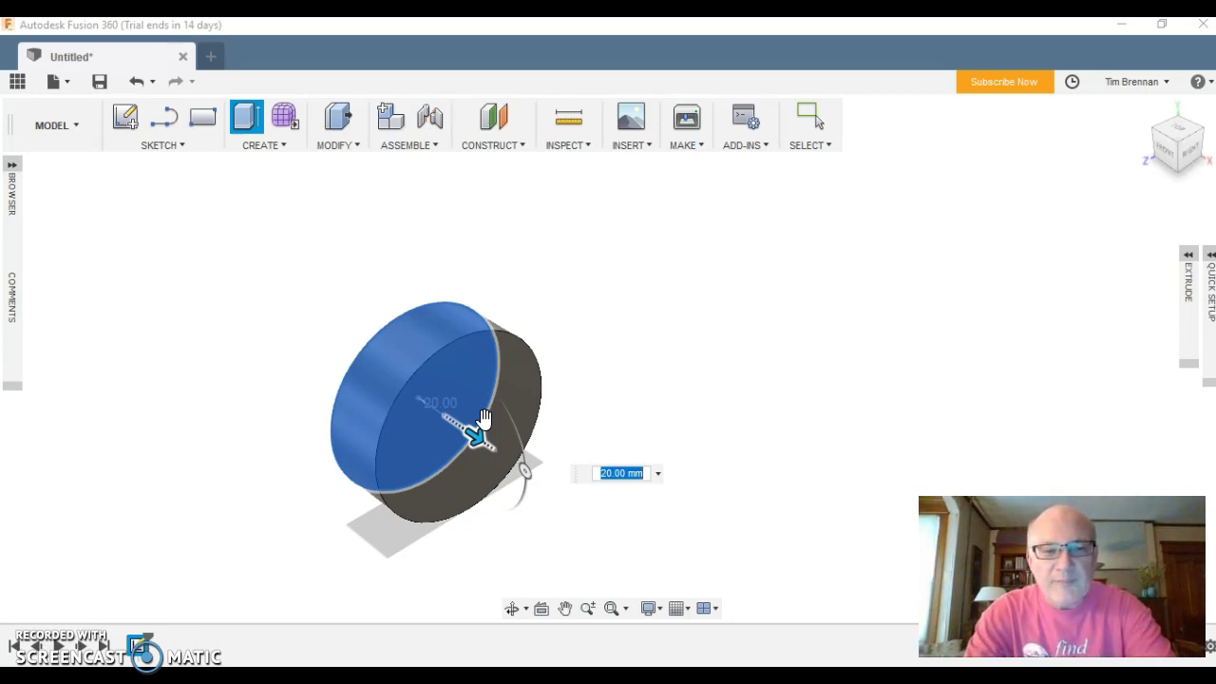
{"action": "type", "text": "30"}
{"action": "key", "text": "Return"}
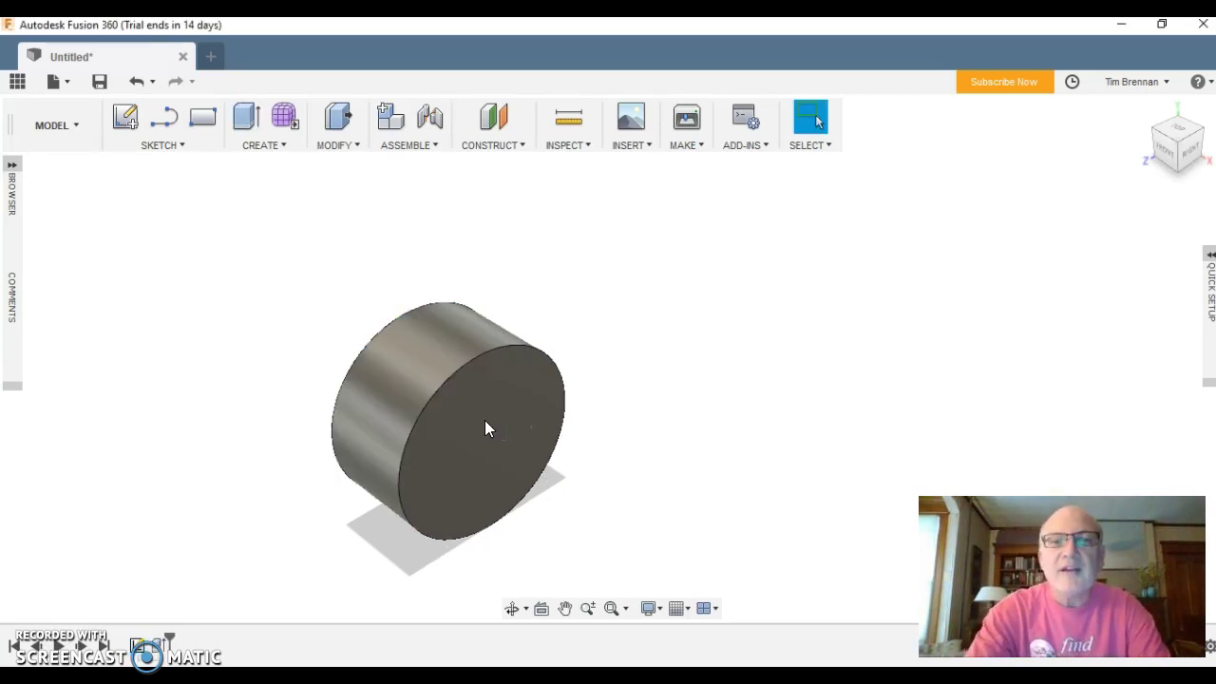
{"action": "left_click", "coordinate": [689, 360]}
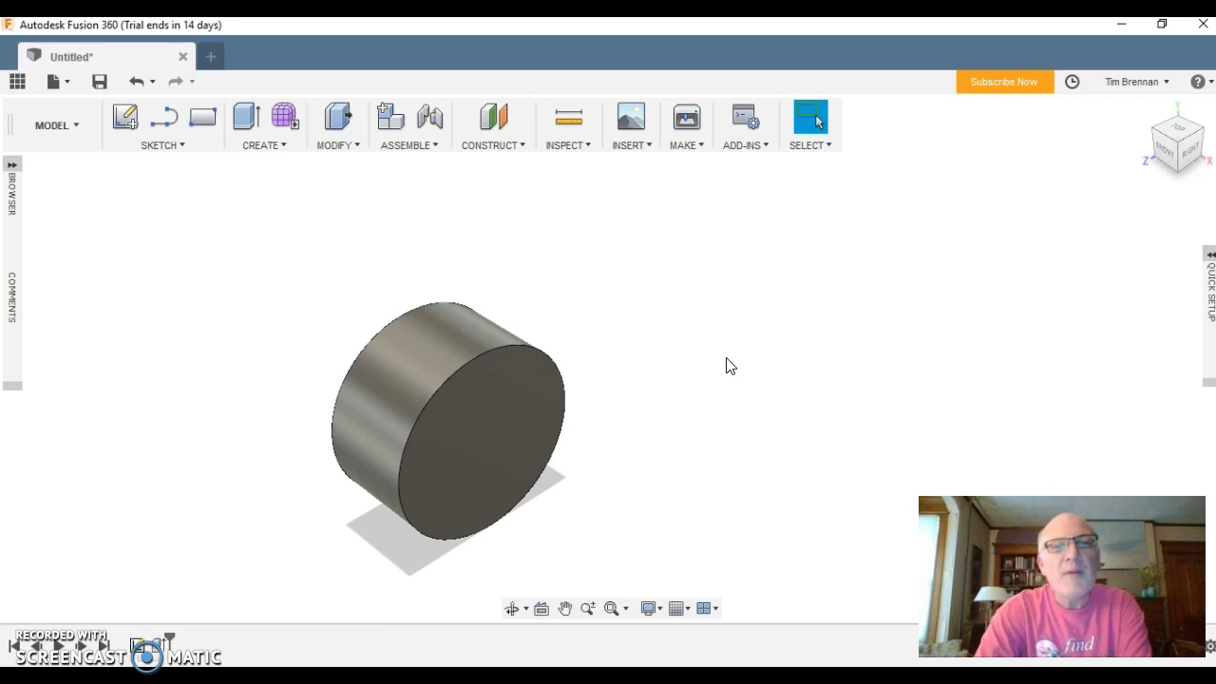
On the side origin plane, draw a 2-point circle locked at 20 mm diameter.
{"action": "left_click", "coordinate": [173, 144]}
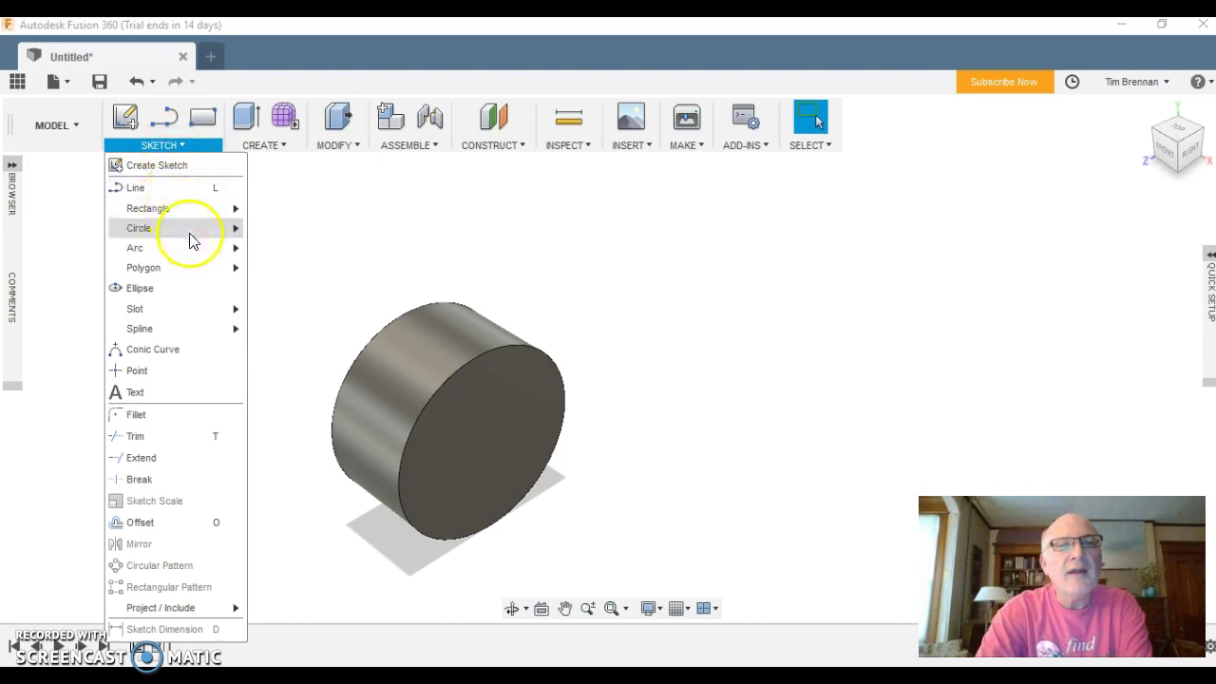
{"action": "mouse_move", "coordinate": [190, 235]}
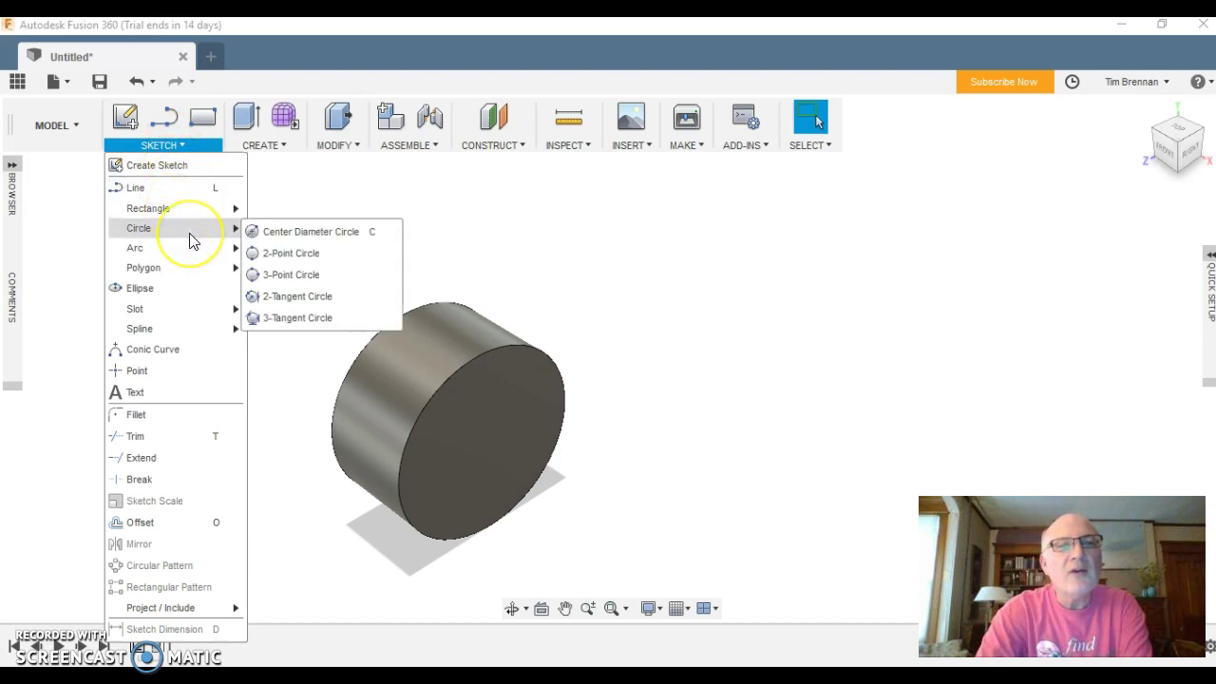
{"action": "left_click", "coordinate": [292, 257]}
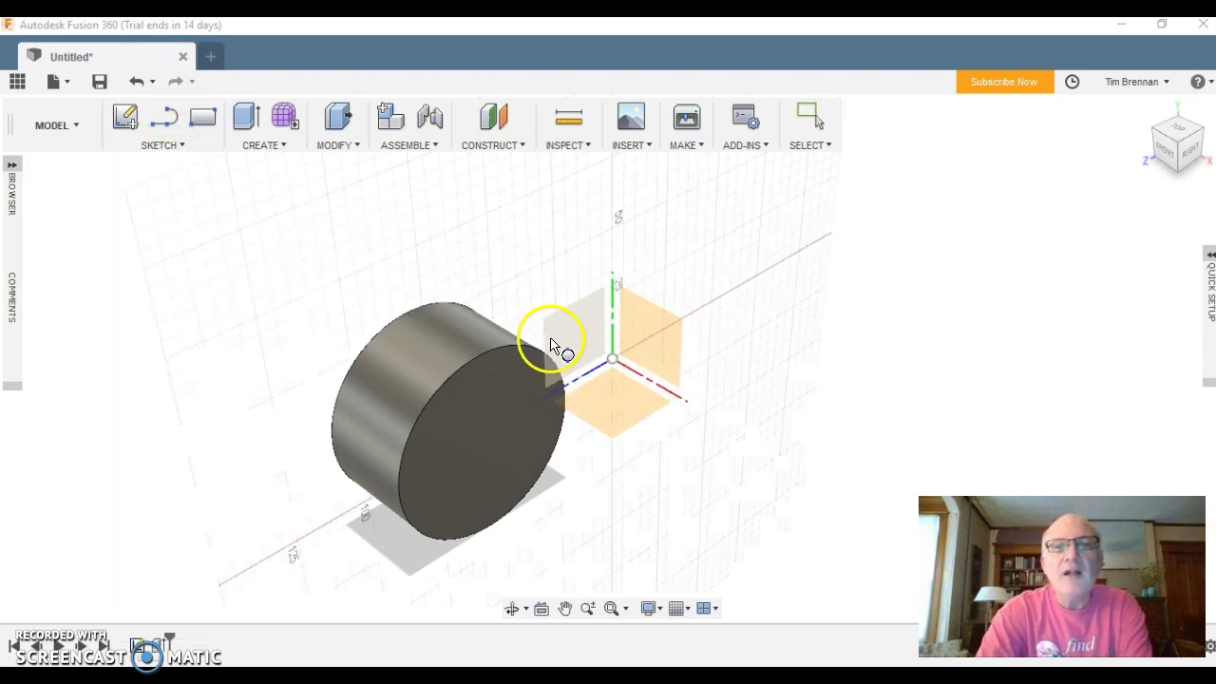
{"action": "left_click", "coordinate": [568, 344]}
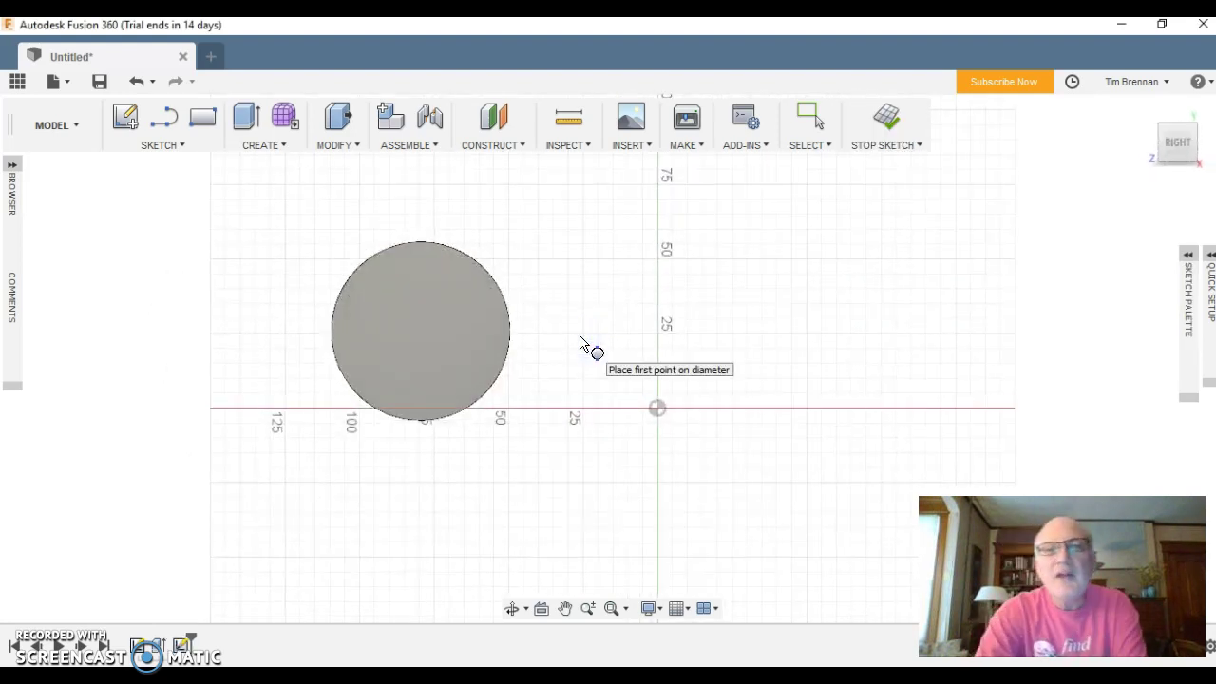
{"action": "left_click", "coordinate": [582, 337]}
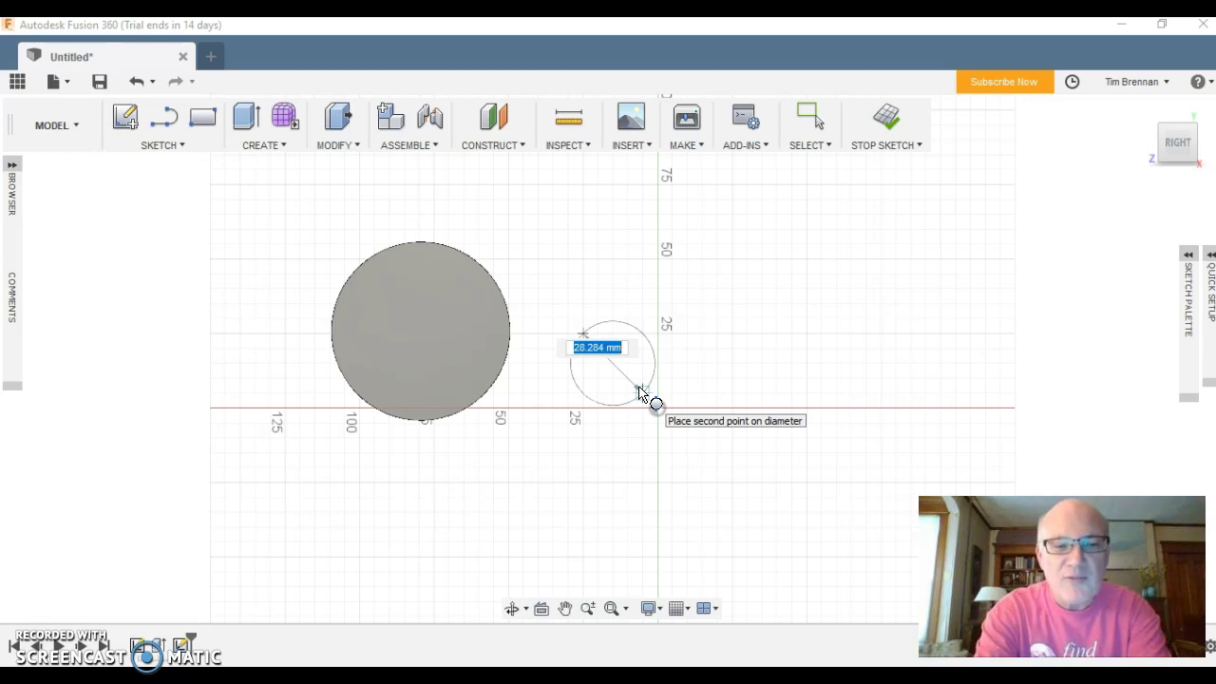
{"action": "type", "text": "20"}
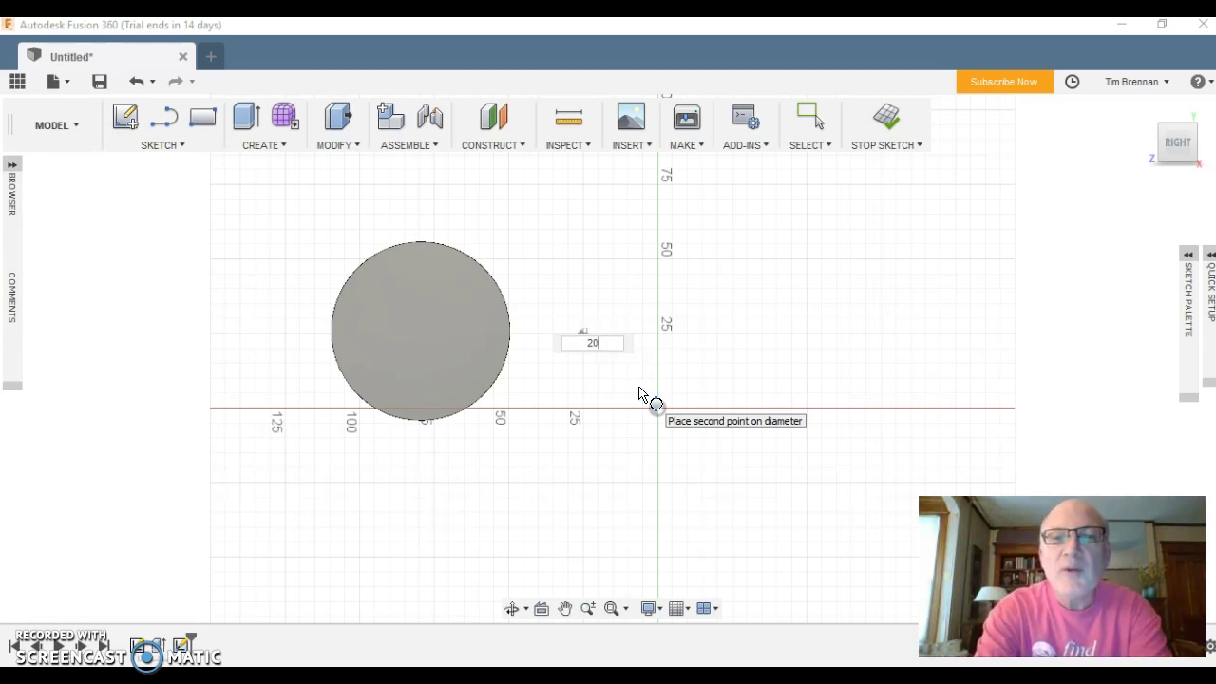
{"action": "key", "text": "Tab"}
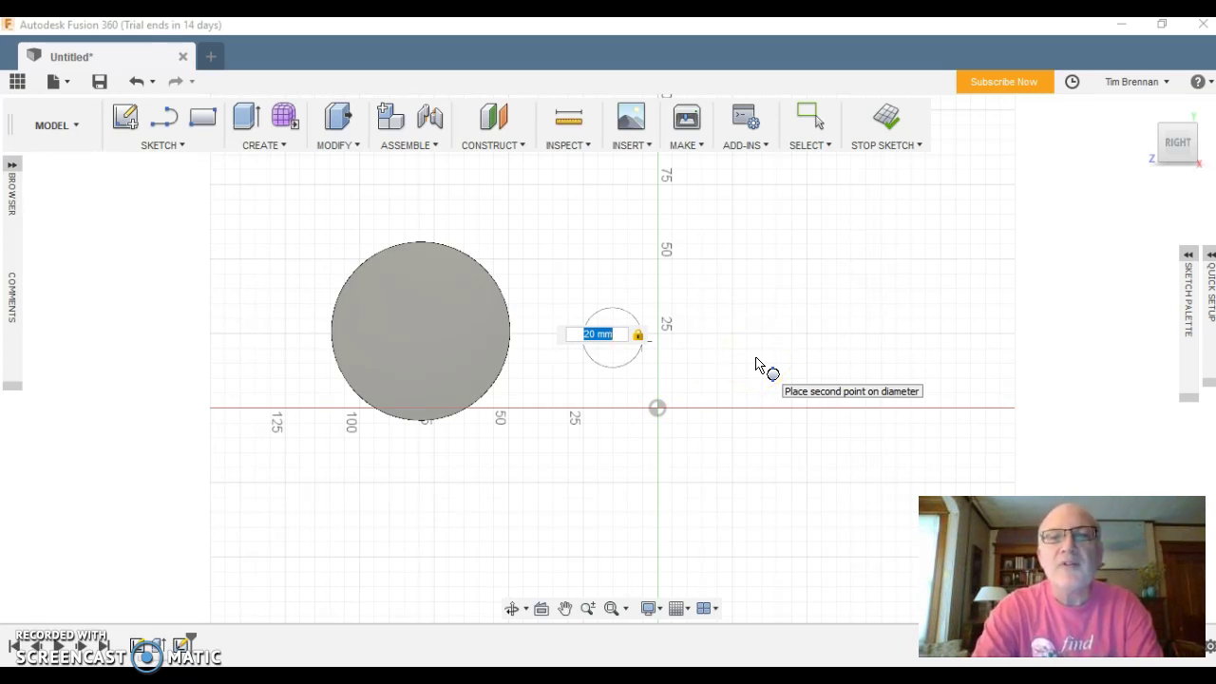
{"action": "key", "text": "Return"}
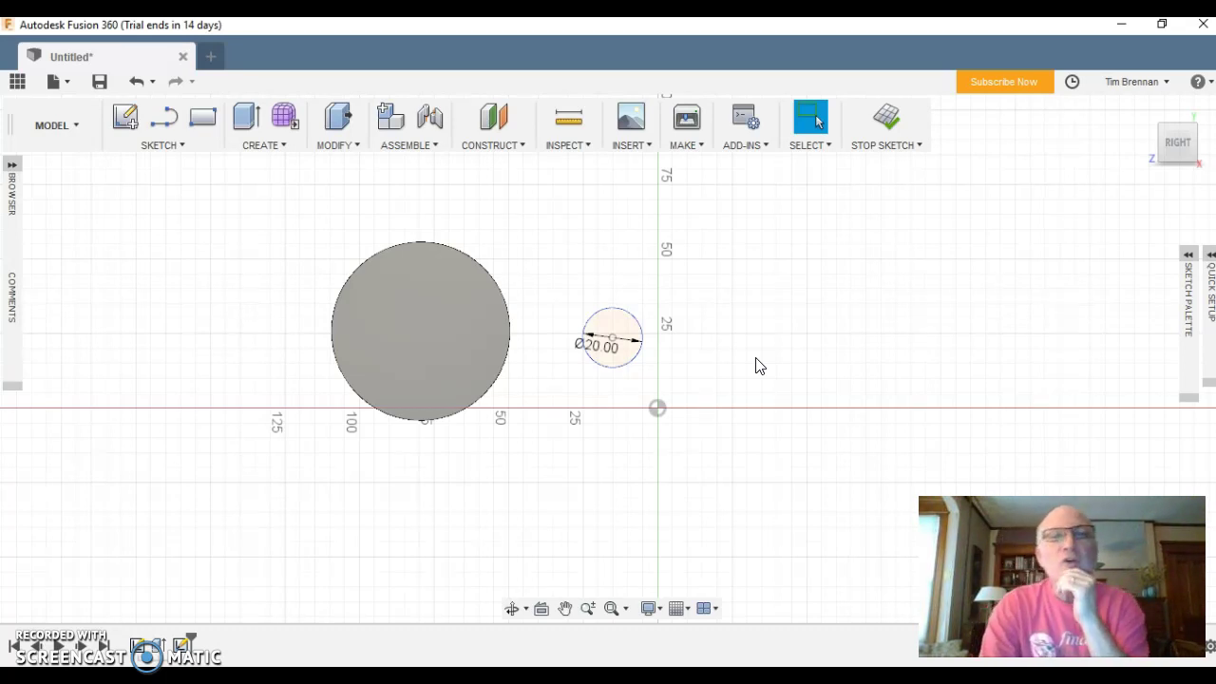
Extrude the 20 mm circle 90 mm into a solid axle rod.
{"action": "left_click", "coordinate": [243, 119]}
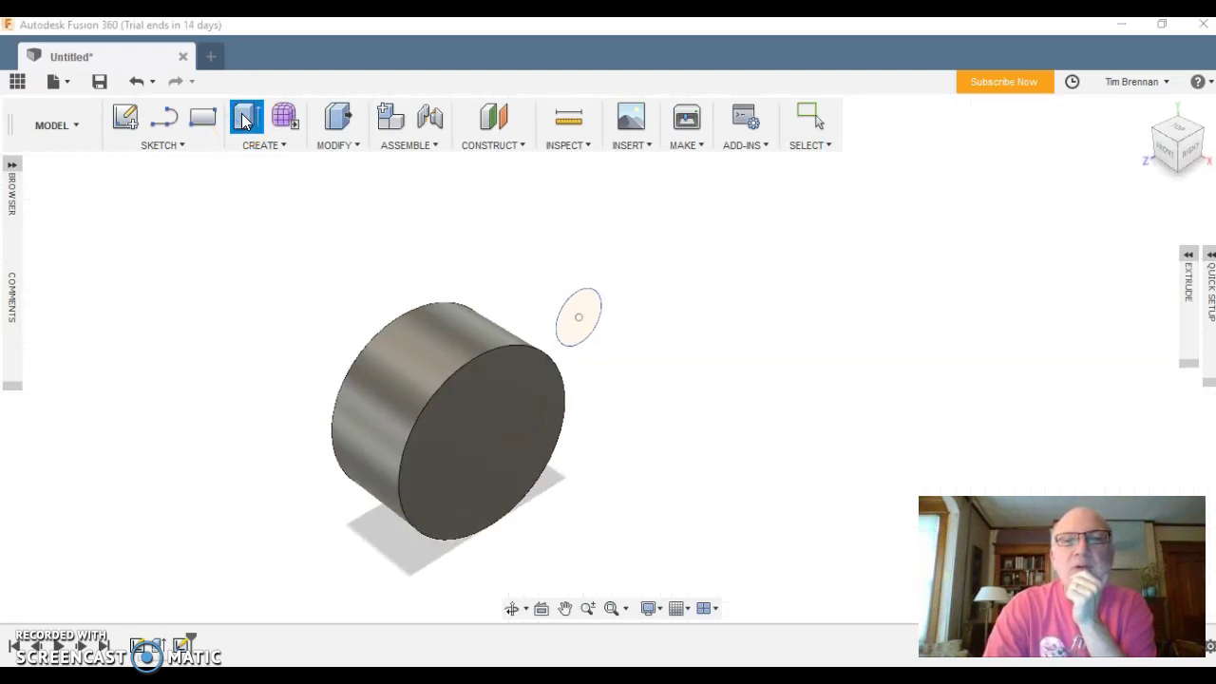
{"action": "left_click", "coordinate": [585, 311]}
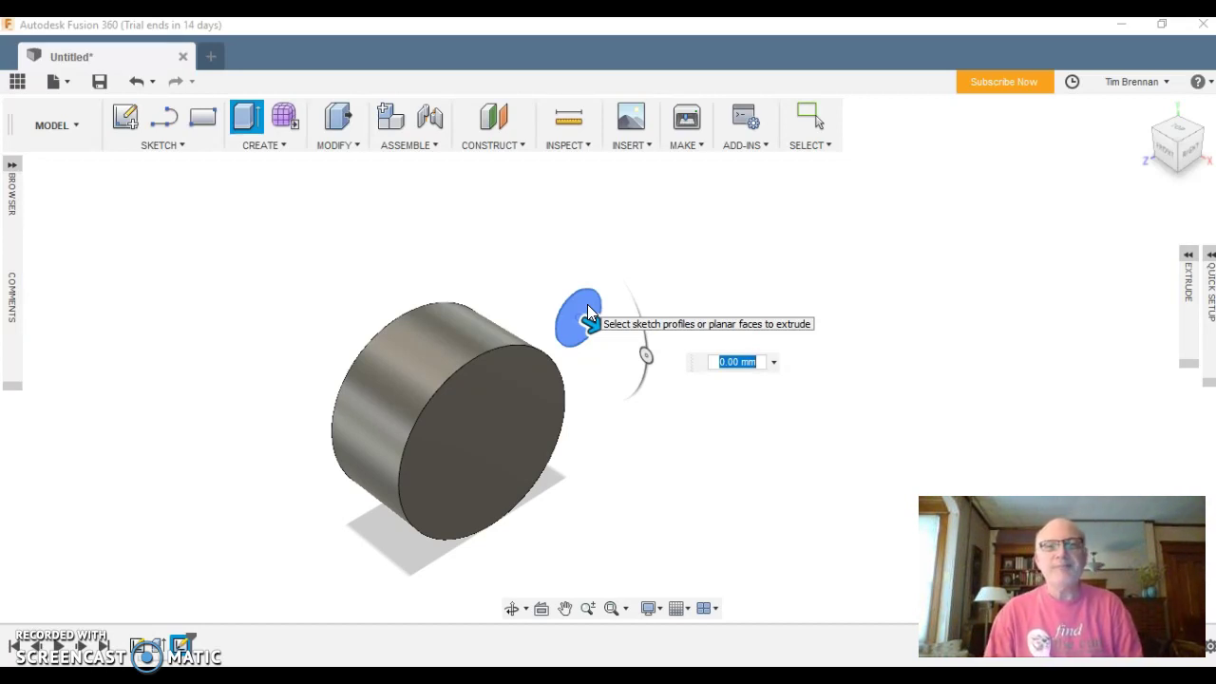
{"action": "type", "text": "90"}
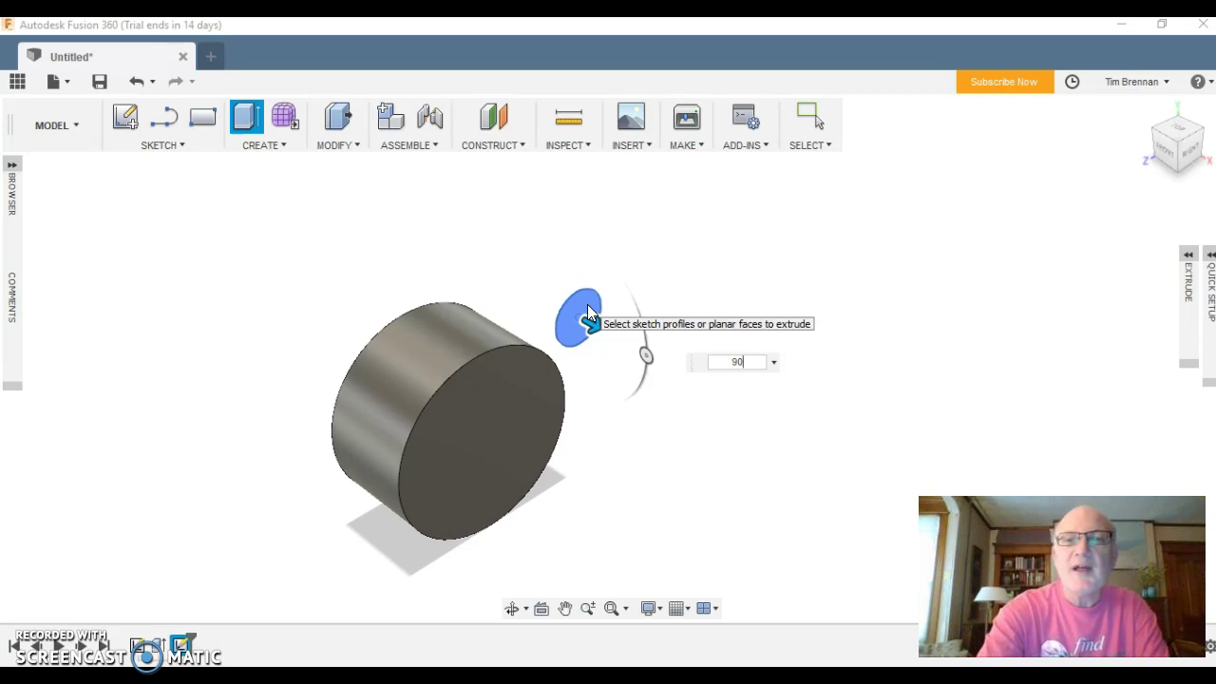
{"action": "key", "text": "Return"}
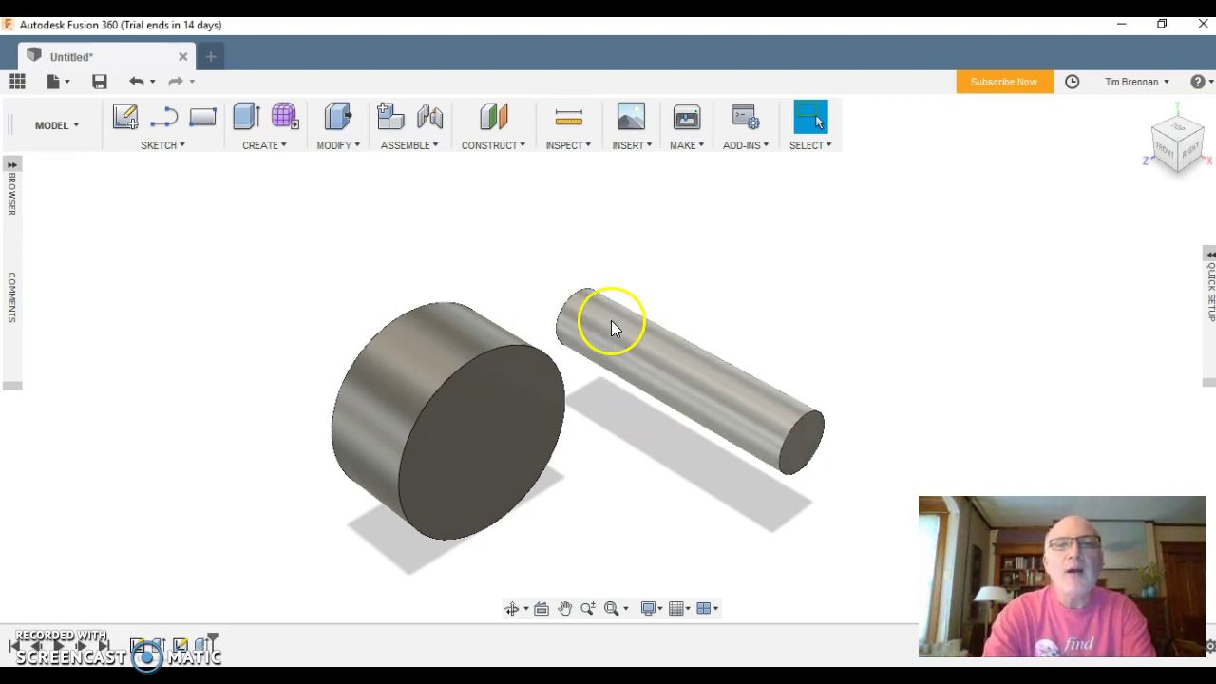
Move the axle body 15 mm along its length to meet the wheel's face.
{"action": "left_click_drag", "start_coordinate": [548, 266], "coordinate": [899, 500]}
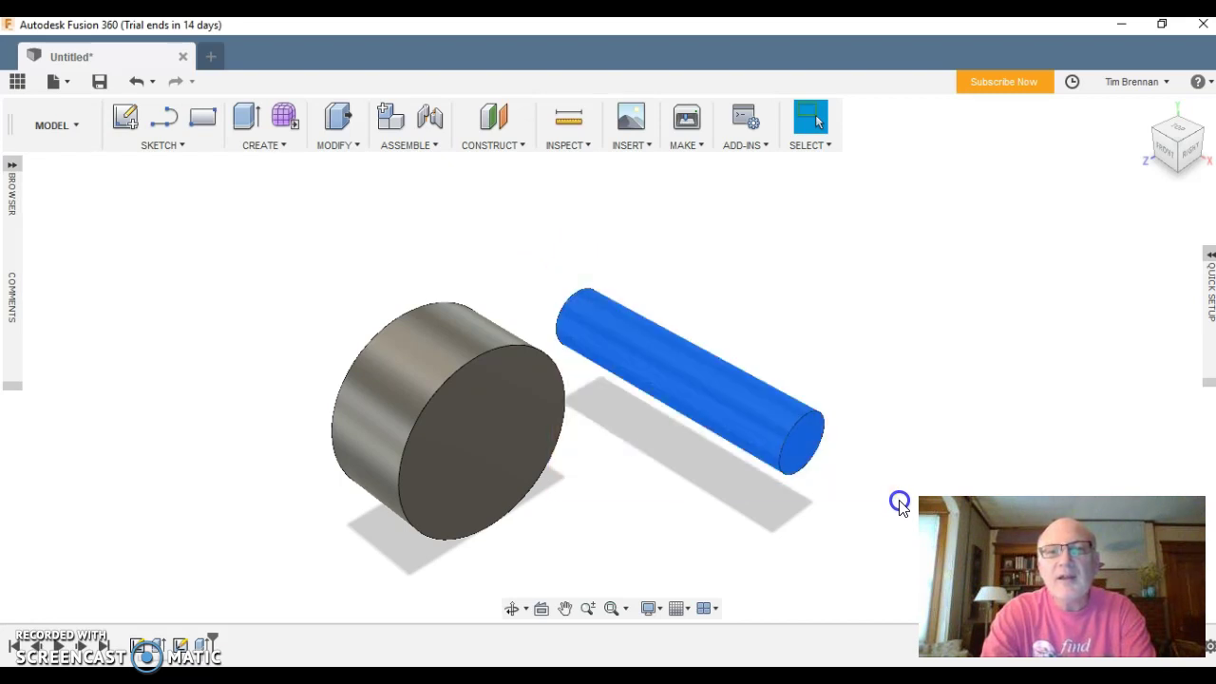
{"action": "right_click", "coordinate": [689, 395]}
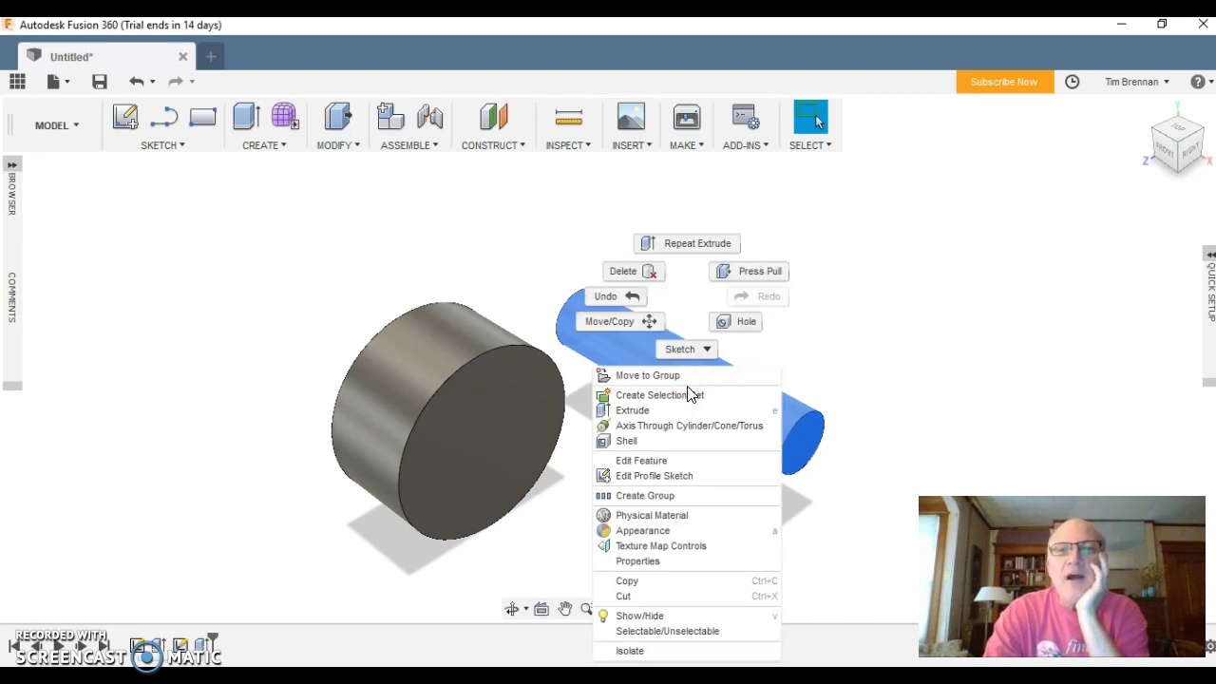
{"action": "left_click", "coordinate": [636, 324]}
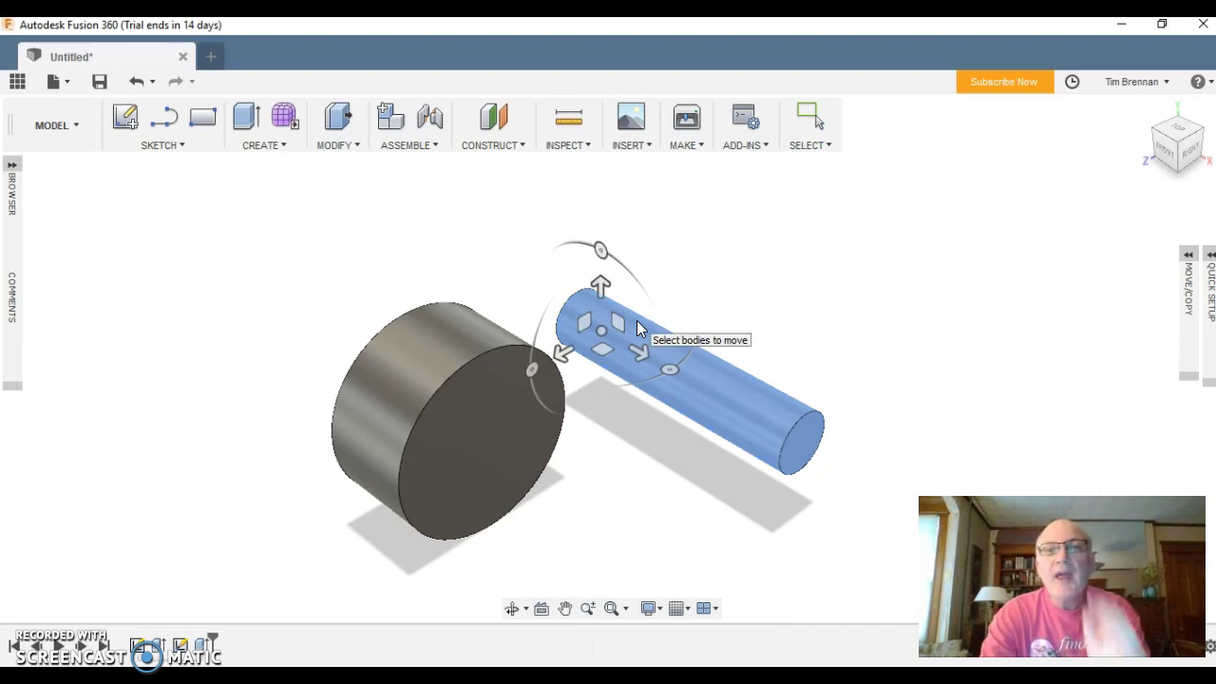
{"action": "left_click", "coordinate": [636, 320]}
{"action": "left_click", "coordinate": [599, 282]}
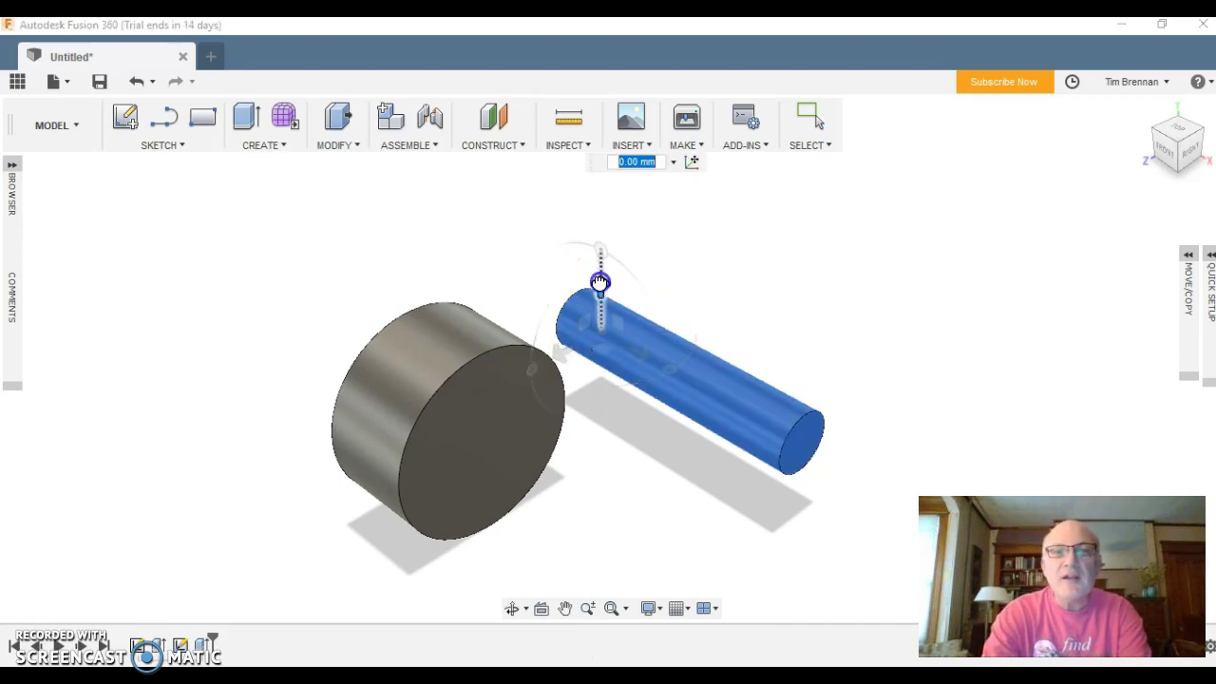
{"action": "mouse_move", "coordinate": [600, 282]}
{"action": "left_mouse_down"}
{"action": "mouse_move", "coordinate": [602, 241]}
{"action": "mouse_move", "coordinate": [606, 283]}
{"action": "left_mouse_up"}
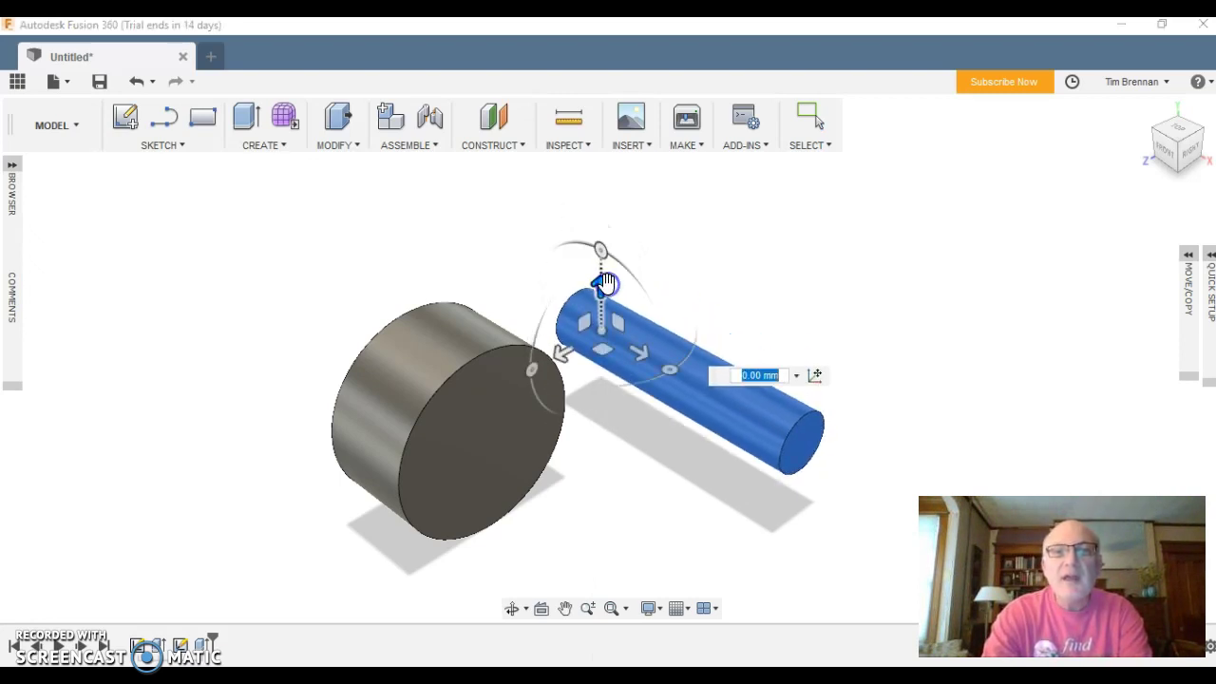
{"action": "left_click_drag", "start_coordinate": [570, 349], "coordinate": [426, 456]}
{"action": "left_click", "coordinate": [492, 441]}
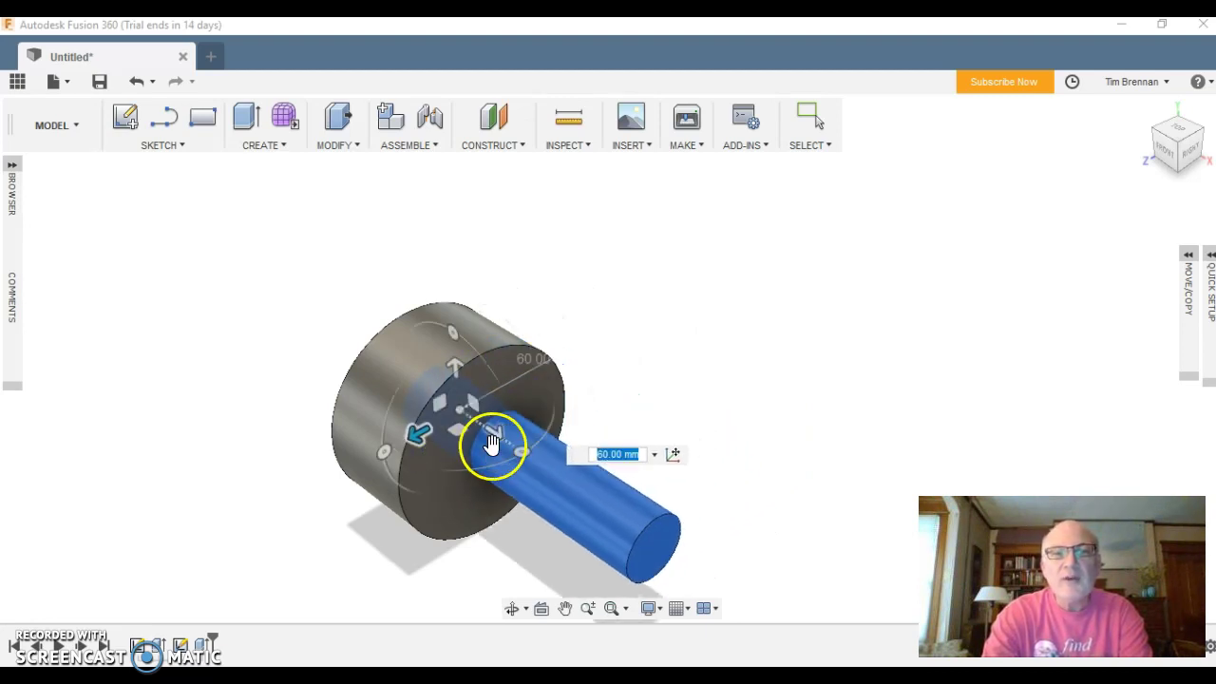
{"action": "left_click_drag", "start_coordinate": [491, 441], "coordinate": [573, 488]}
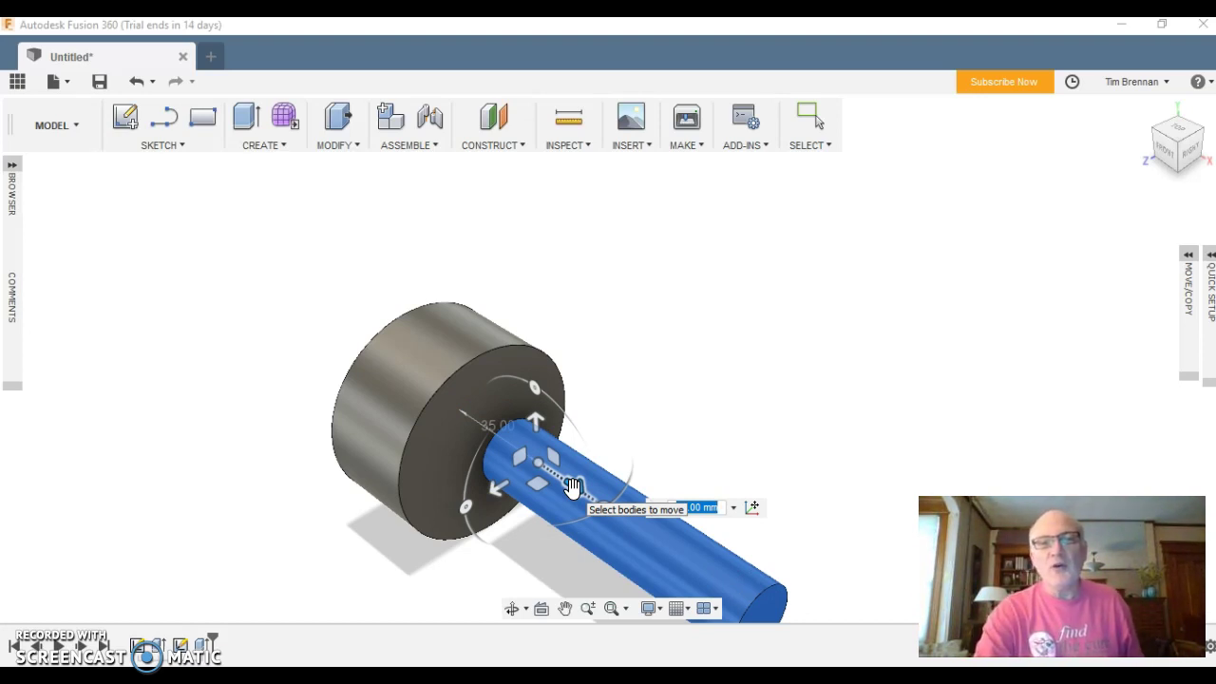
{"action": "key", "text": "Return"}
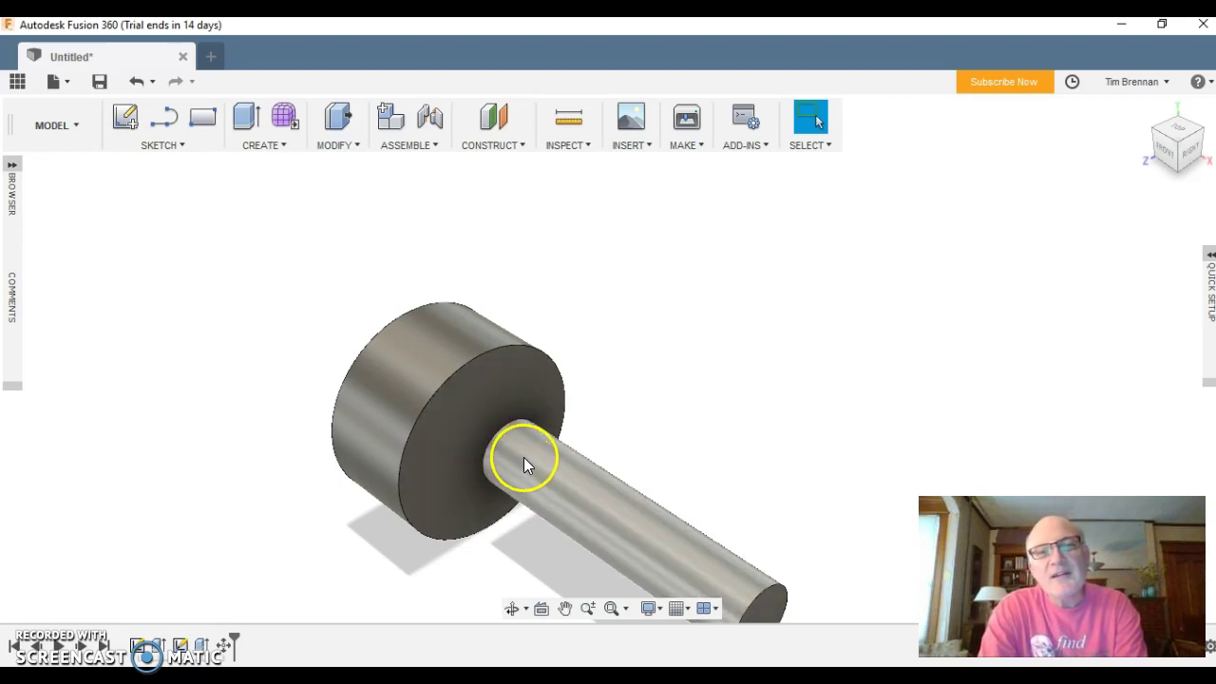
Orbit to a front view of the wheel and axle, revealing the gap between them.
{"action": "left_click", "coordinate": [513, 611]}
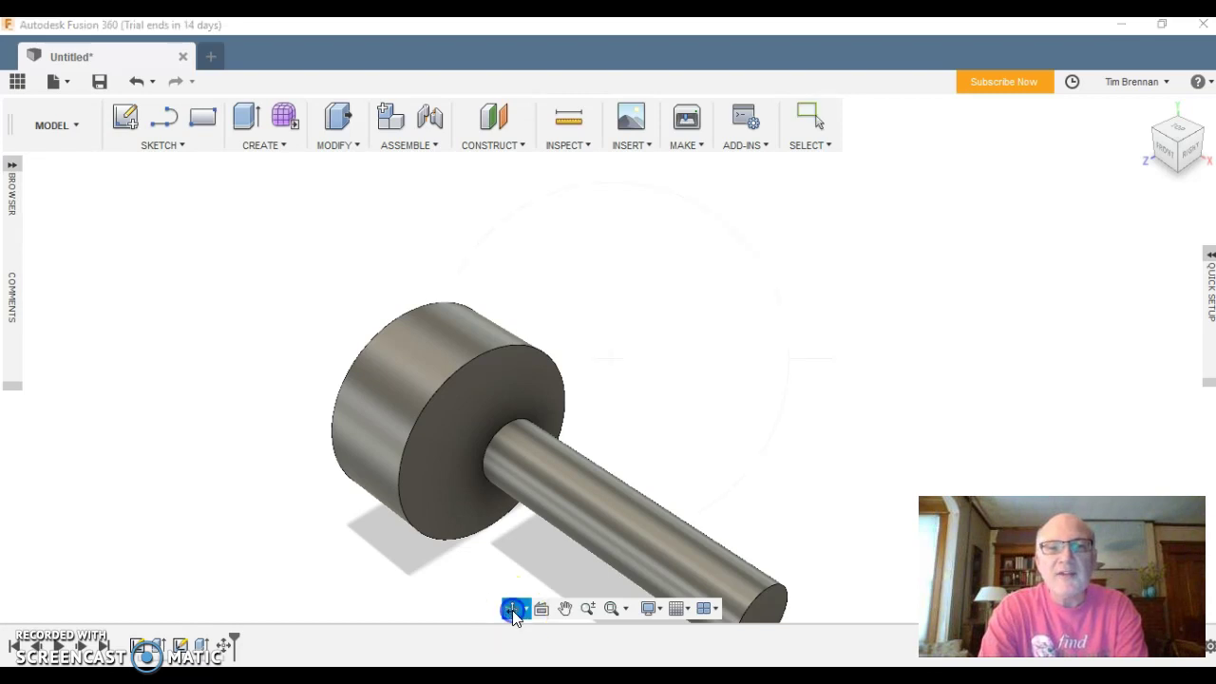
{"action": "left_click_drag", "start_coordinate": [314, 475], "coordinate": [374, 434]}
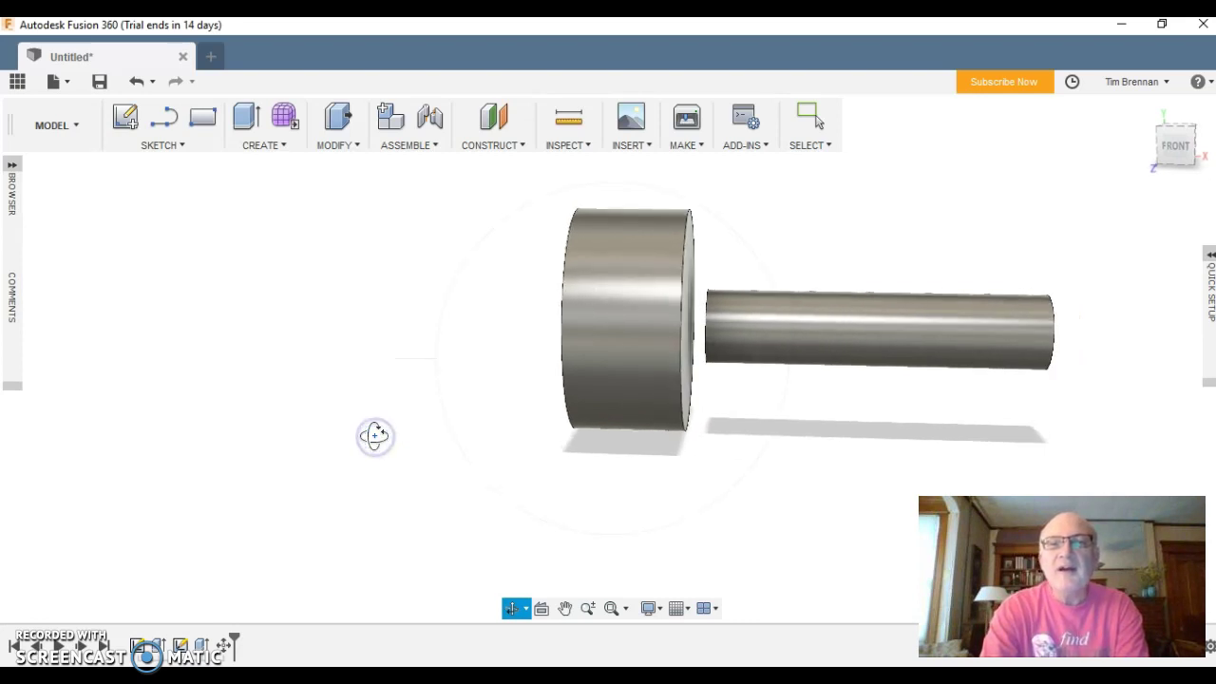
{"action": "left_click", "coordinate": [754, 394]}
{"action": "left_click", "coordinate": [740, 303]}
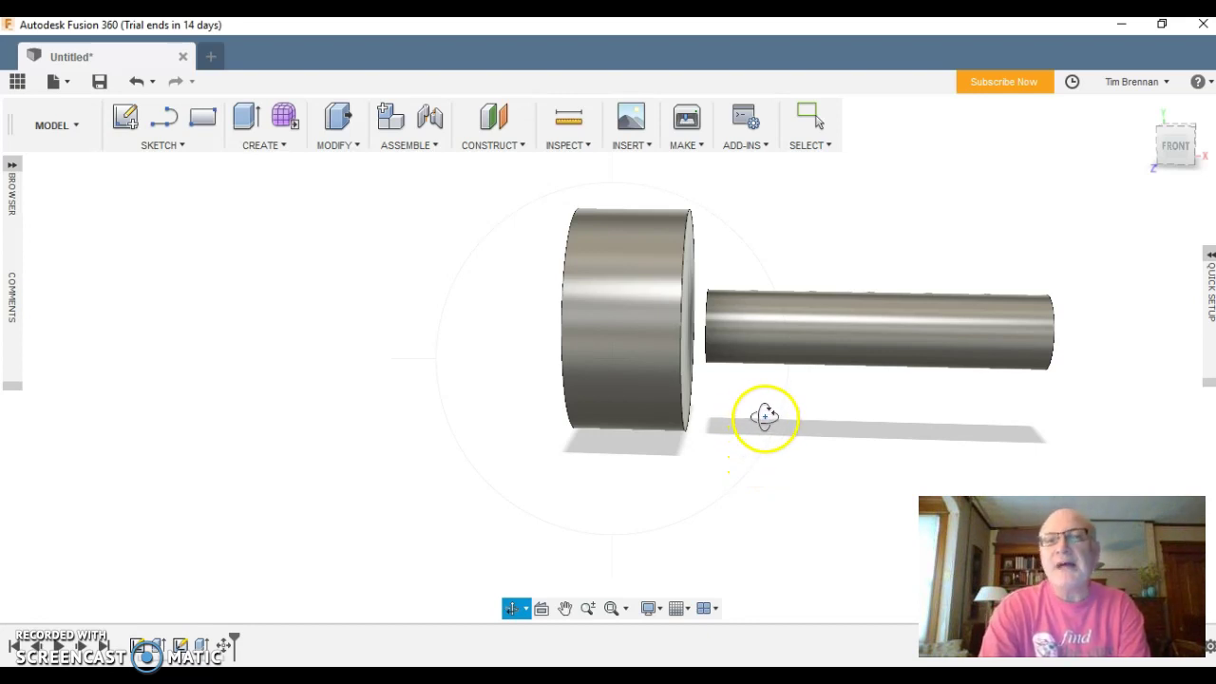
{"action": "key", "text": "Escape"}
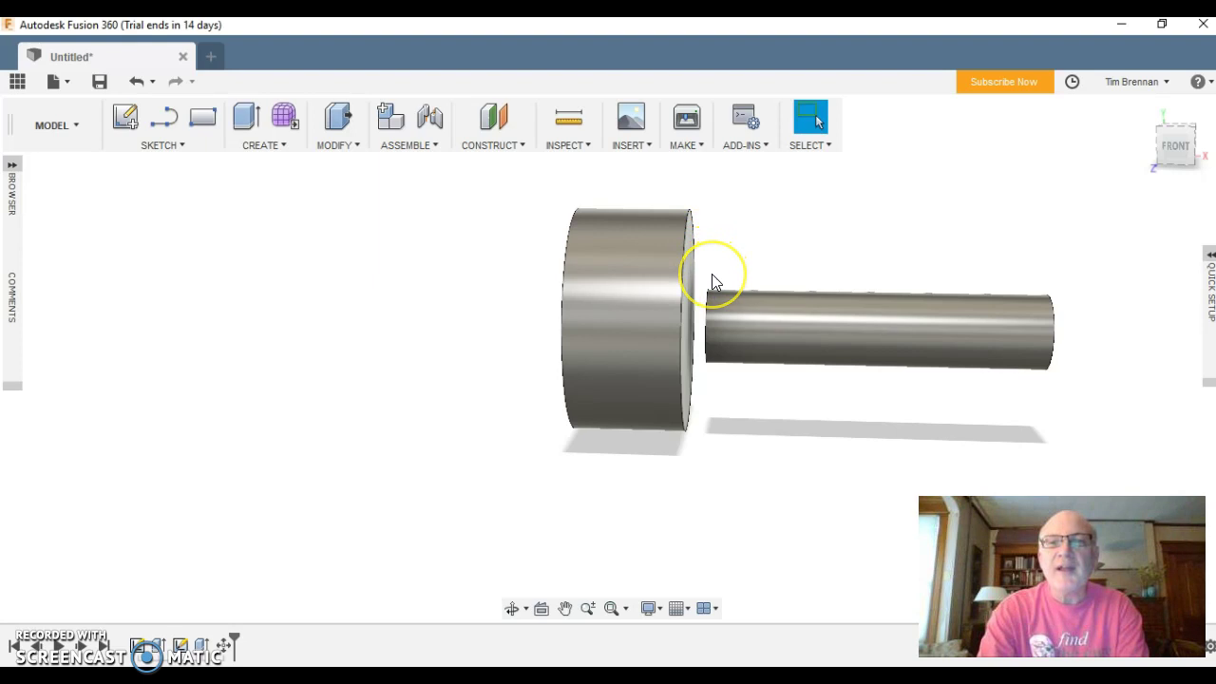
Move the axle -5 mm along X so its end sits flush against the wheel face.
{"action": "left_click_drag", "start_coordinate": [712, 274], "coordinate": [1109, 406]}
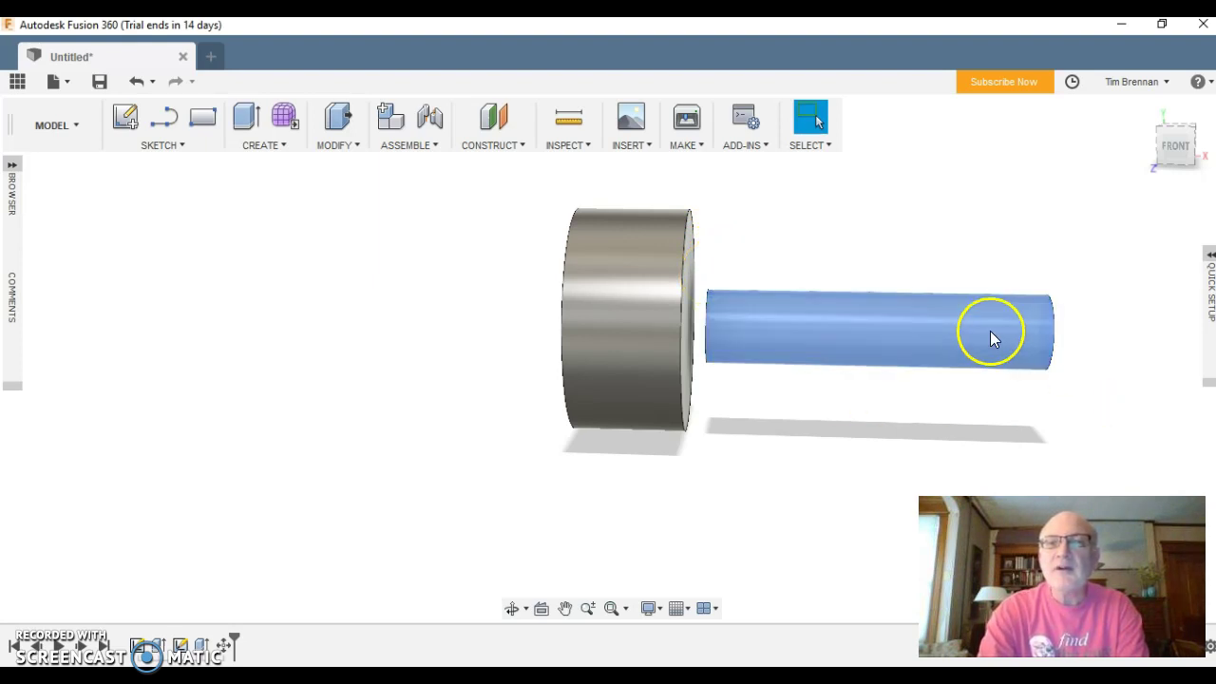
{"action": "right_click", "coordinate": [943, 323]}
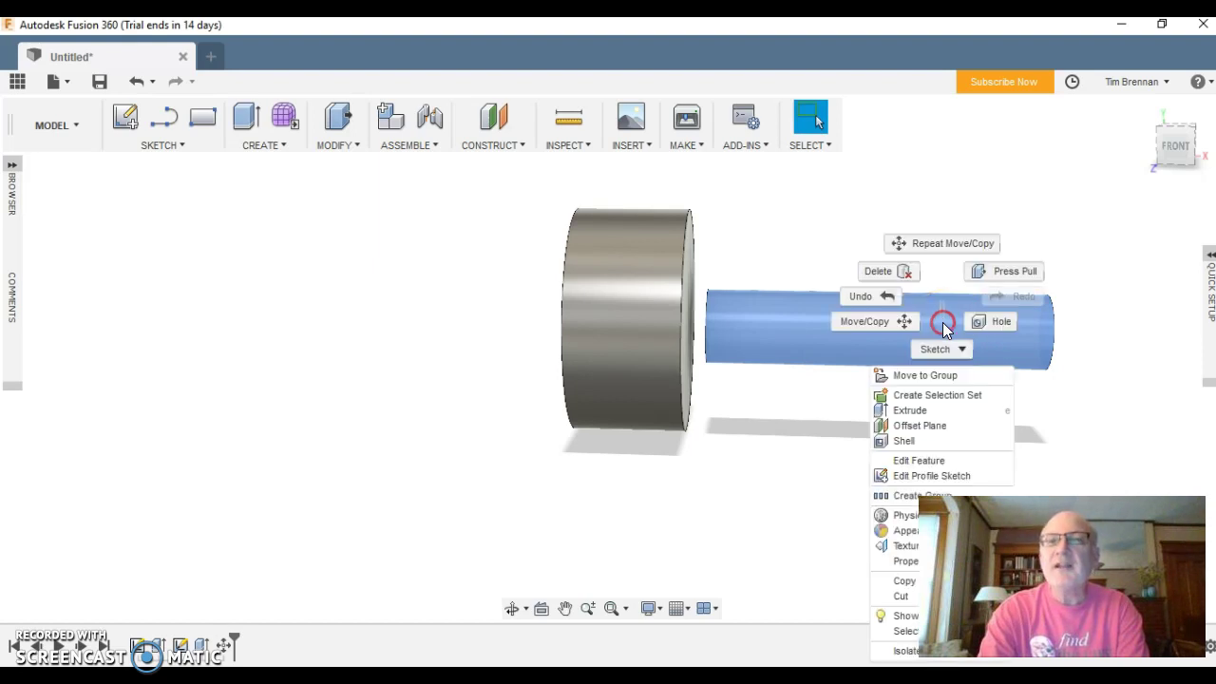
{"action": "left_click", "coordinate": [883, 321]}
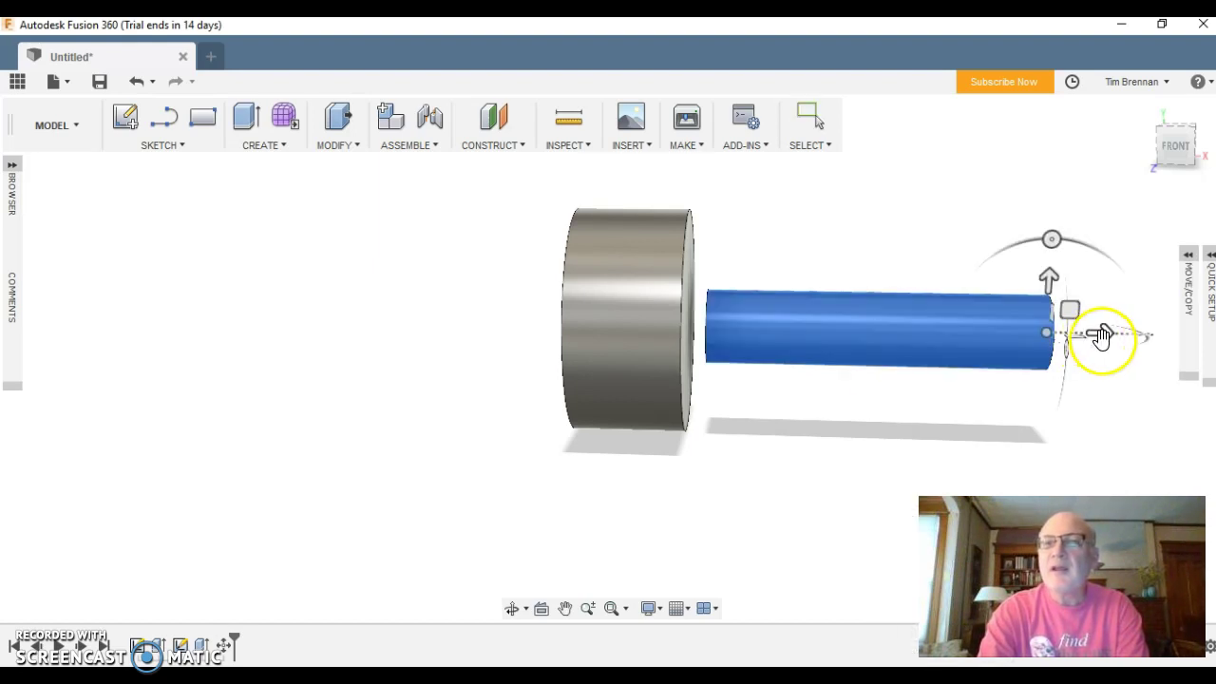
{"action": "left_click_drag", "start_coordinate": [1099, 334], "coordinate": [1066, 334]}
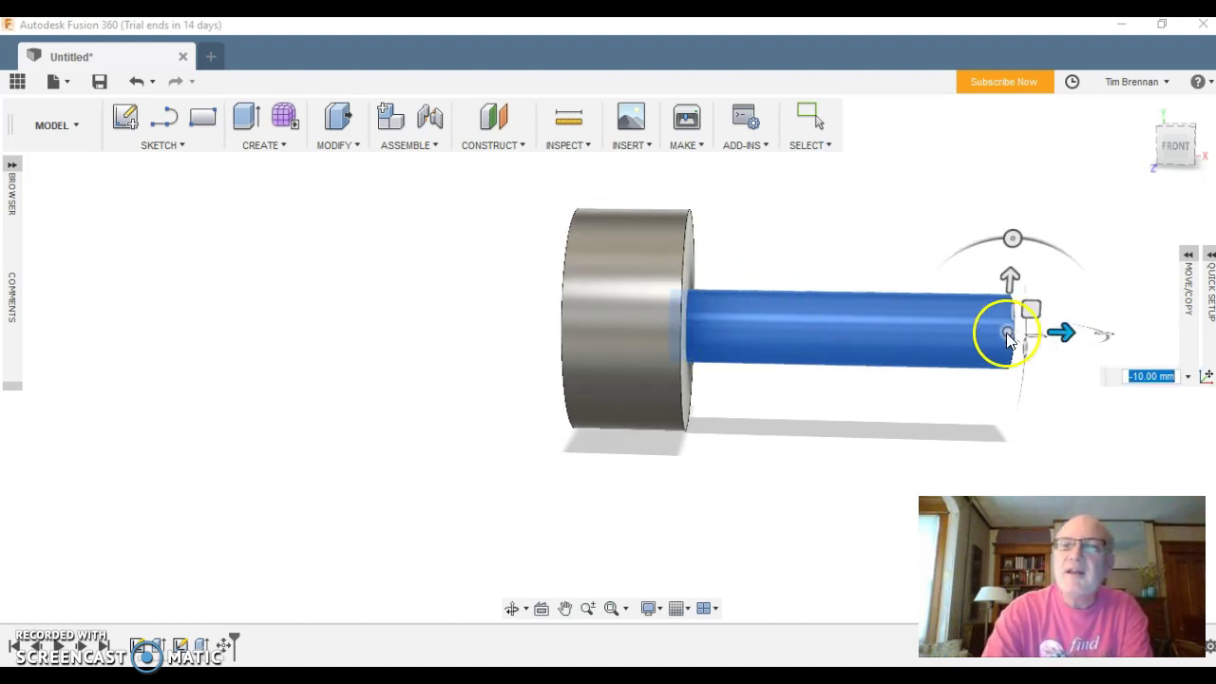
{"action": "left_click_drag", "start_coordinate": [1053, 332], "coordinate": [1074, 334]}
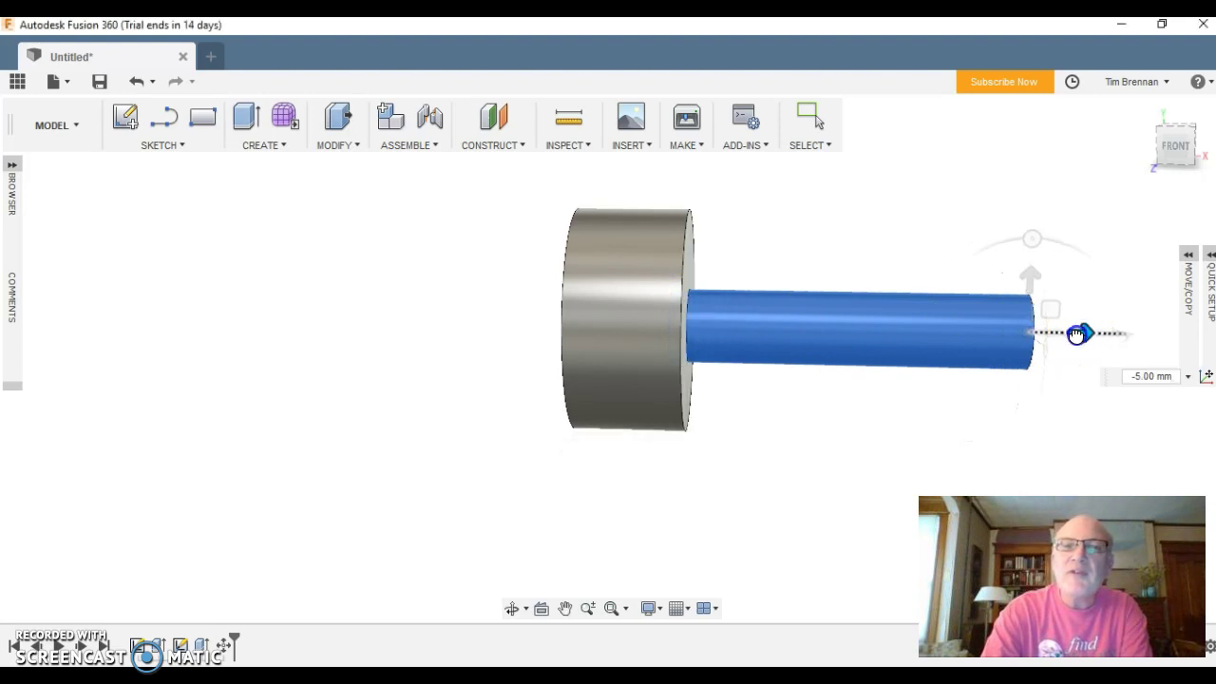
{"action": "left_click", "coordinate": [931, 248]}
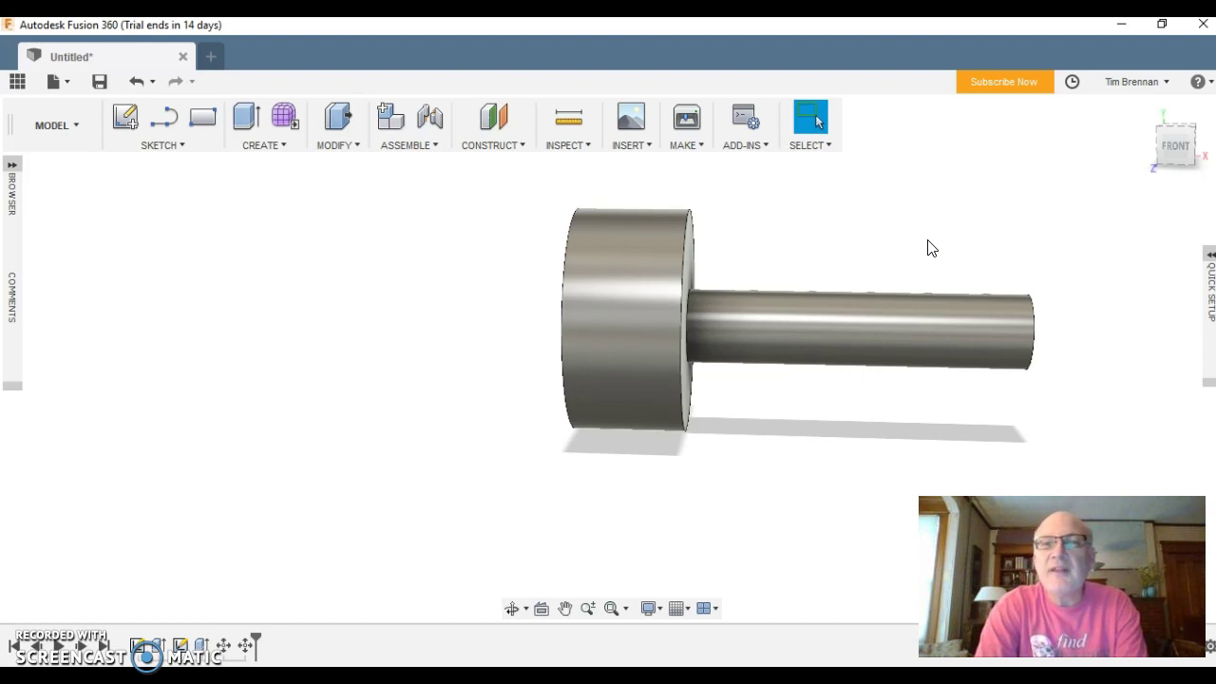
Orbit the model round to the right-side view of the wheel.
{"action": "left_click", "coordinate": [514, 615]}
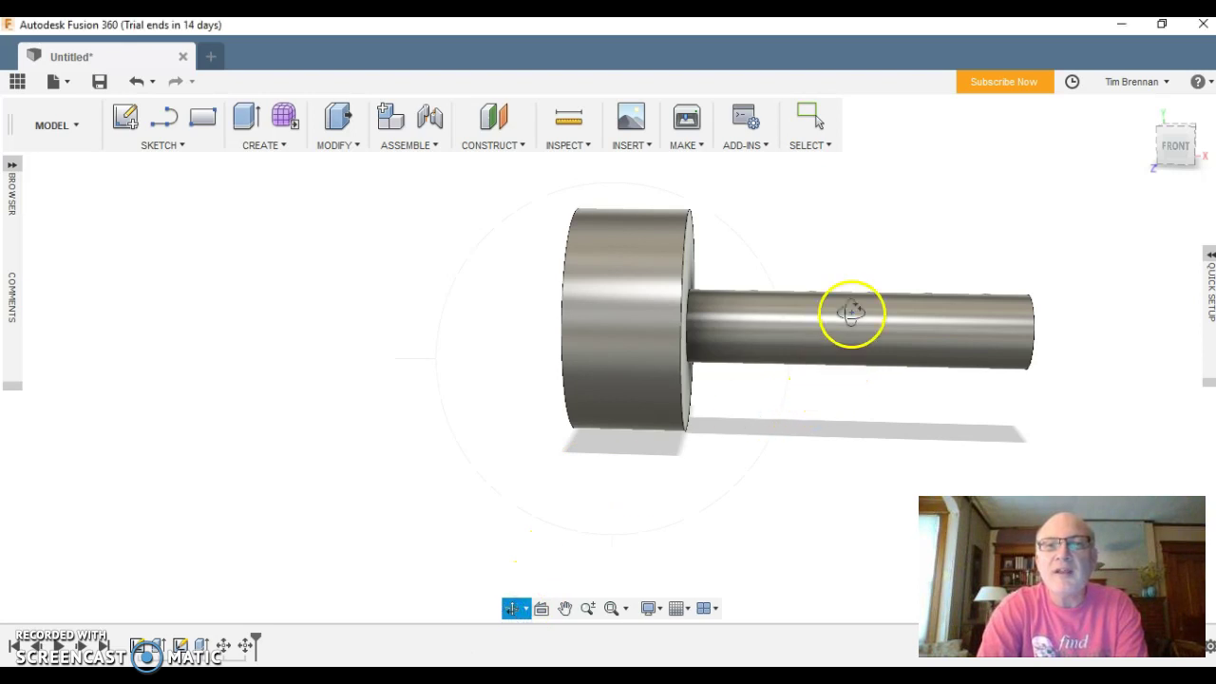
{"action": "left_click_drag", "start_coordinate": [849, 313], "coordinate": [738, 295]}
{"action": "left_click", "coordinate": [602, 380]}
{"action": "left_click", "coordinate": [429, 342]}
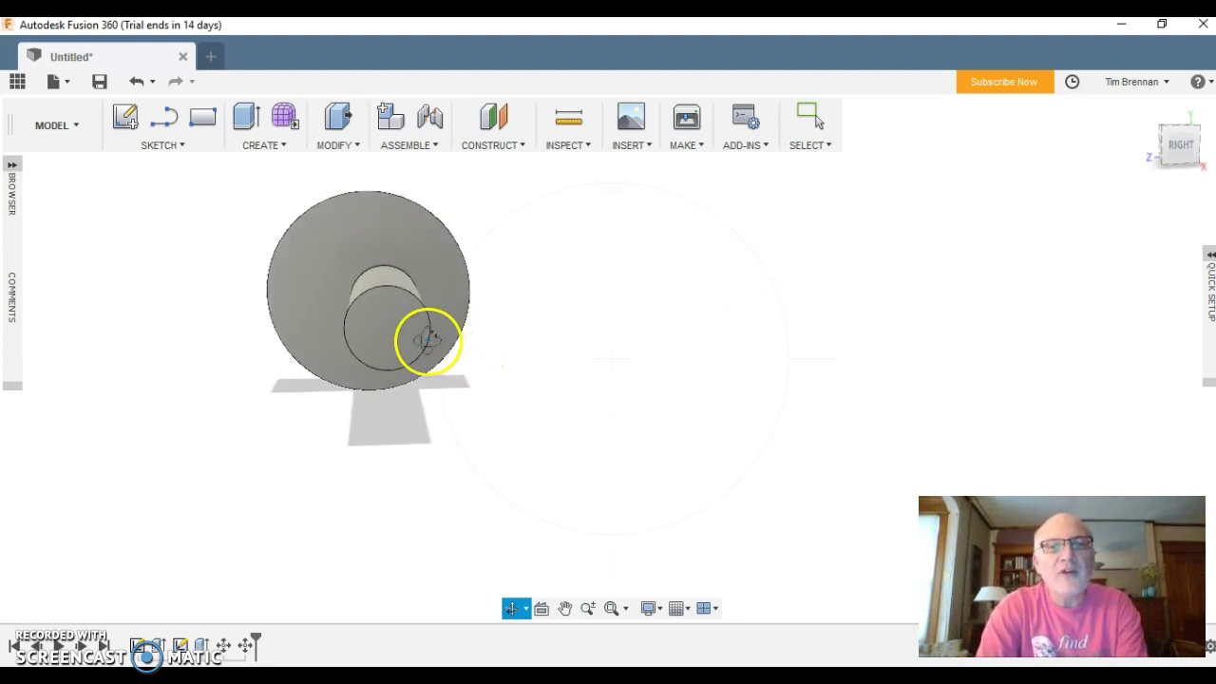
{"action": "left_click", "coordinate": [573, 302]}
{"action": "key", "text": "Escape"}
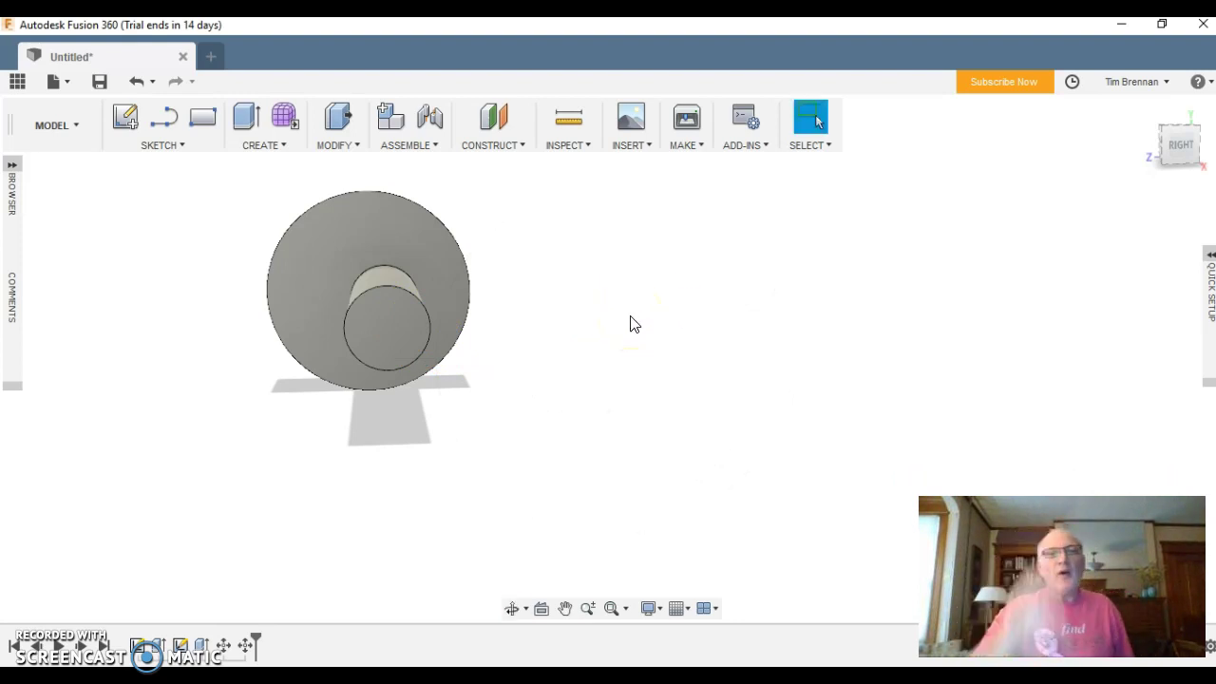
Select the model faces to show the 20 mm axle sitting below the 60 mm wheel's centre.
{"action": "left_click", "coordinate": [526, 288]}
{"action": "left_click", "coordinate": [367, 309]}
{"action": "left_click", "coordinate": [414, 332]}
{"action": "left_click", "coordinate": [403, 292]}
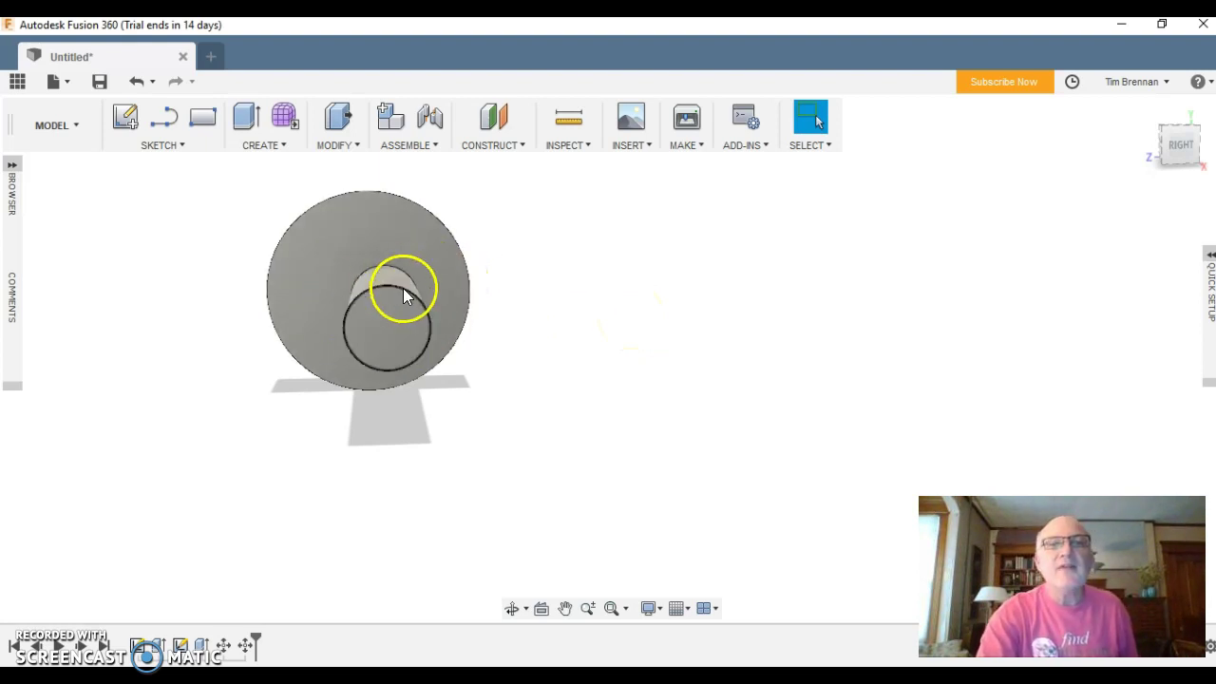
{"action": "left_click", "coordinate": [341, 269]}
{"action": "left_click", "coordinate": [355, 281]}
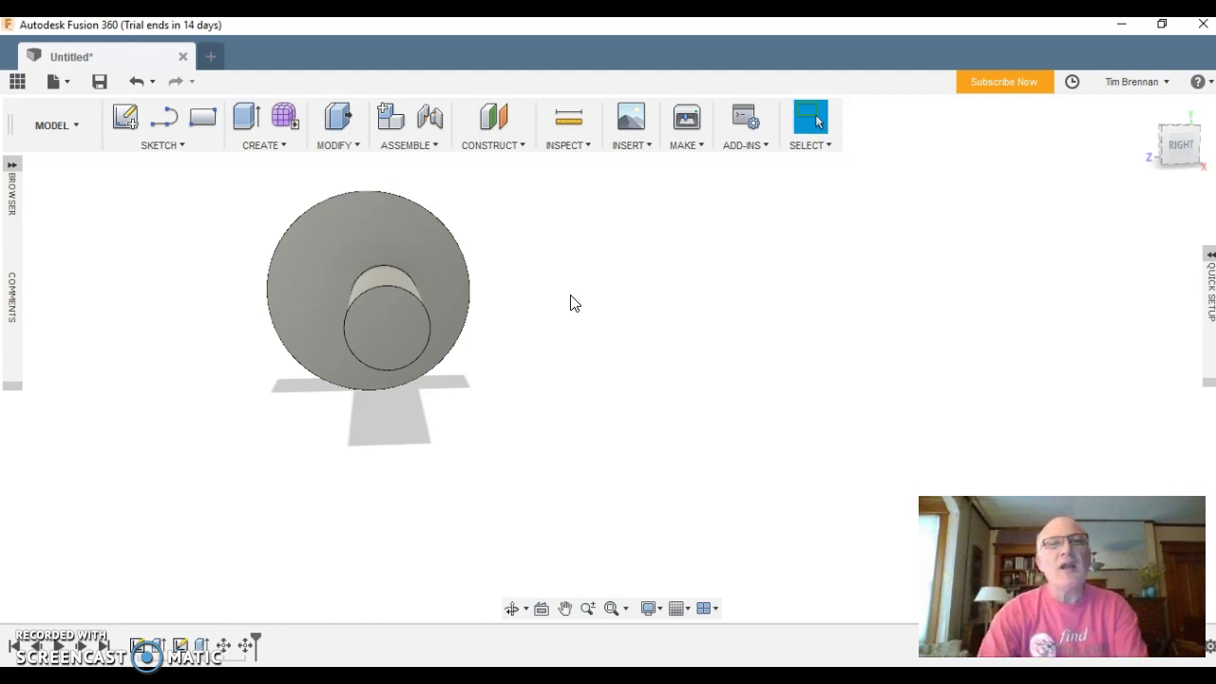
{"action": "left_click", "coordinate": [175, 152]}
{"action": "mouse_move", "coordinate": [188, 270]}
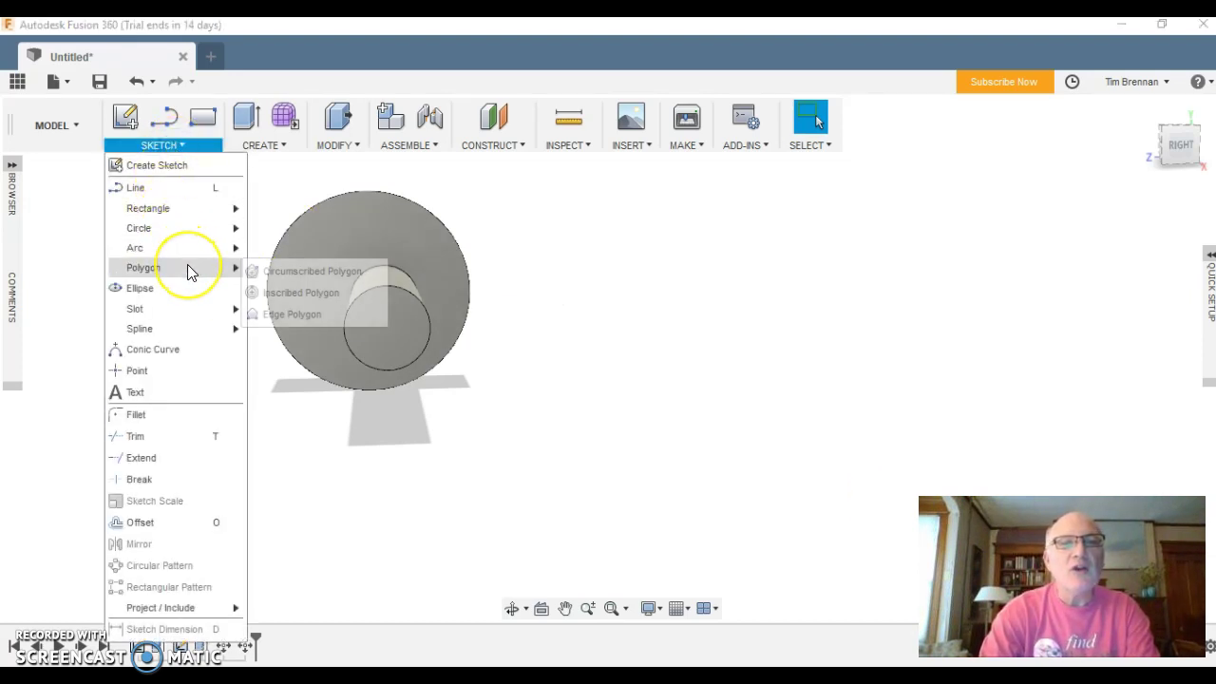
{"action": "mouse_move", "coordinate": [187, 209]}
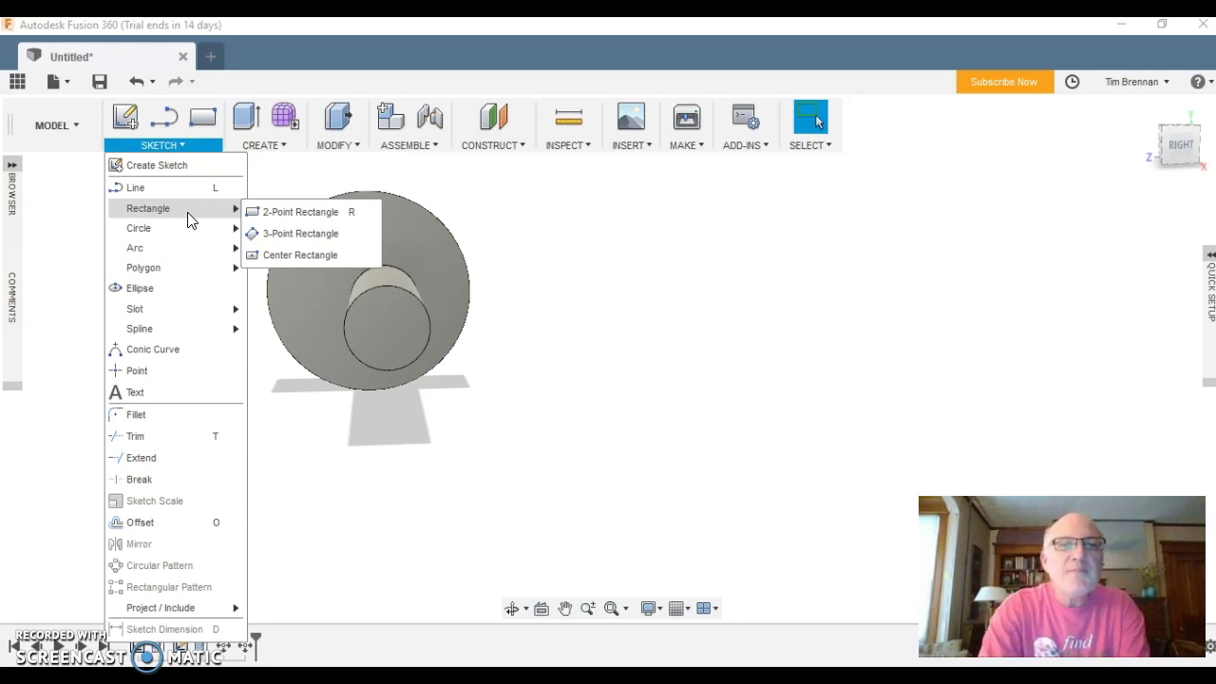
{"action": "left_click", "coordinate": [707, 309]}
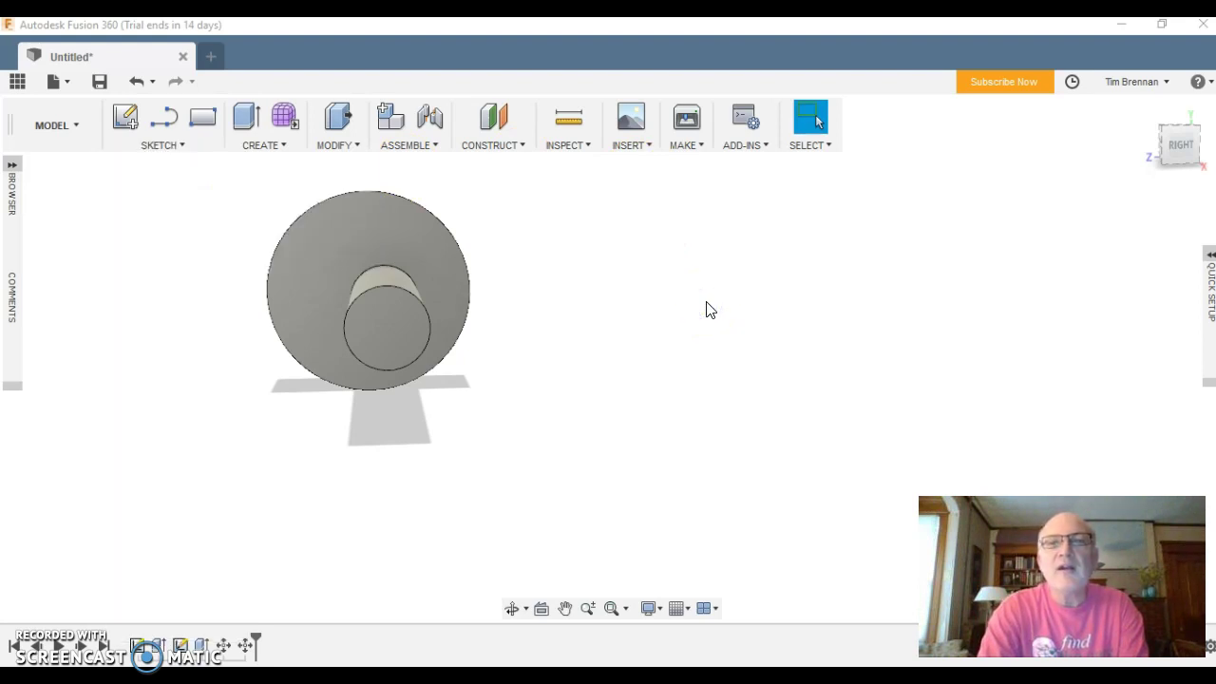